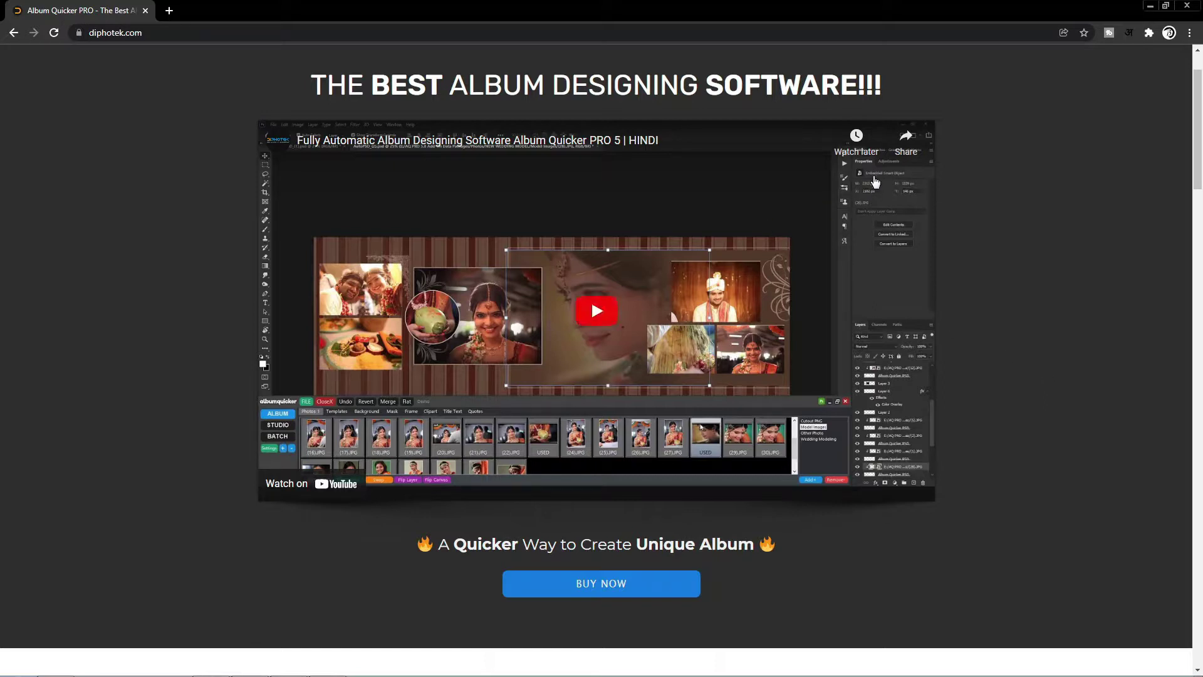
Scroll the diphotek Album Quicker PRO page down to its system requirements and fraud notice.
{"action": "left_click_drag", "start_coordinate": [1198, 132], "coordinate": [1199, 118]}
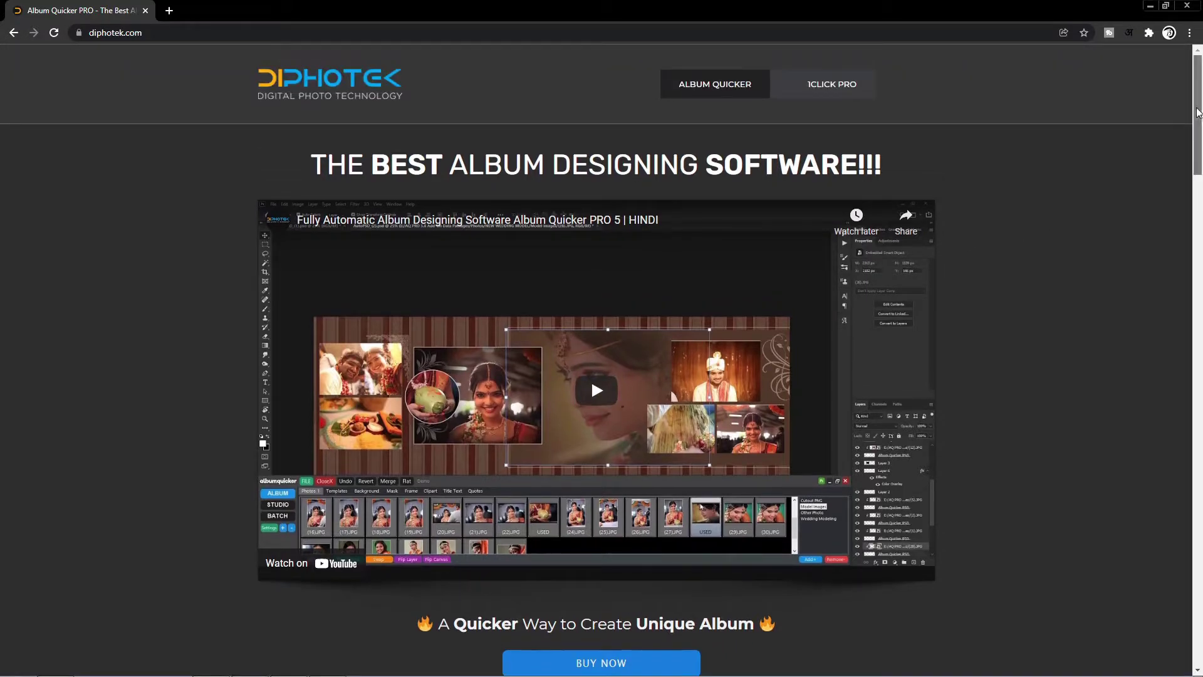
{"action": "mouse_move", "coordinate": [1199, 113]}
{"action": "left_mouse_down"}
{"action": "mouse_move", "coordinate": [1197, 267]}
{"action": "mouse_move", "coordinate": [1195, 178]}
{"action": "left_mouse_up"}
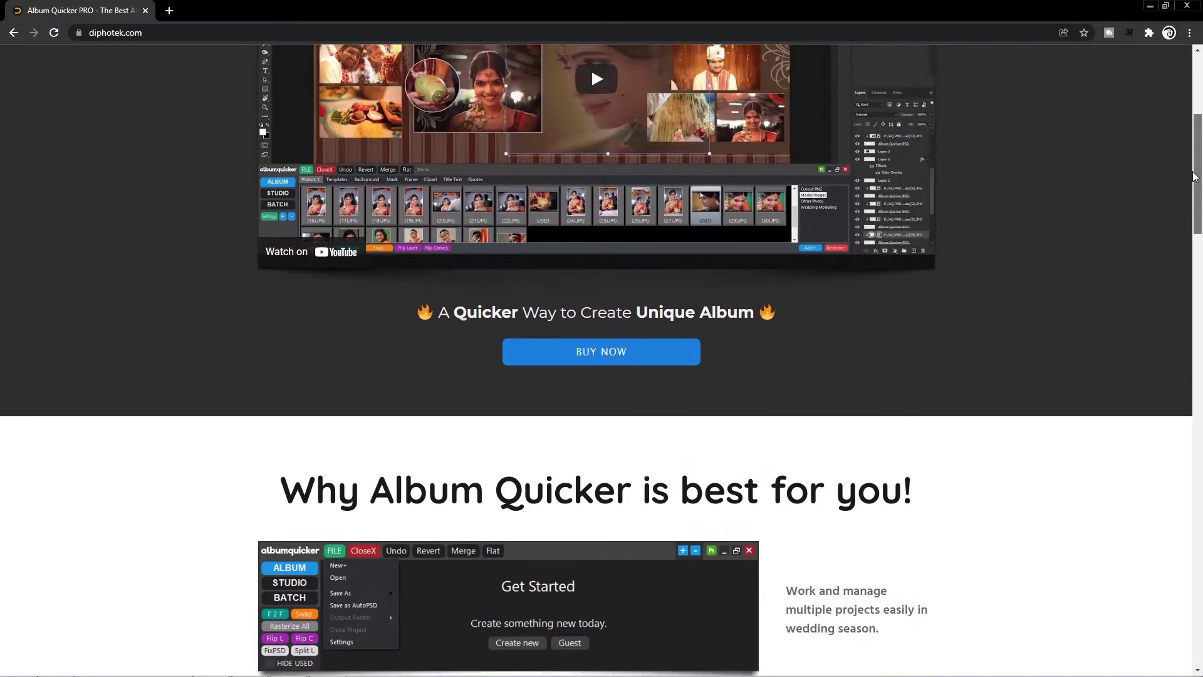
{"action": "left_click_drag", "start_coordinate": [1195, 178], "coordinate": [1194, 116]}
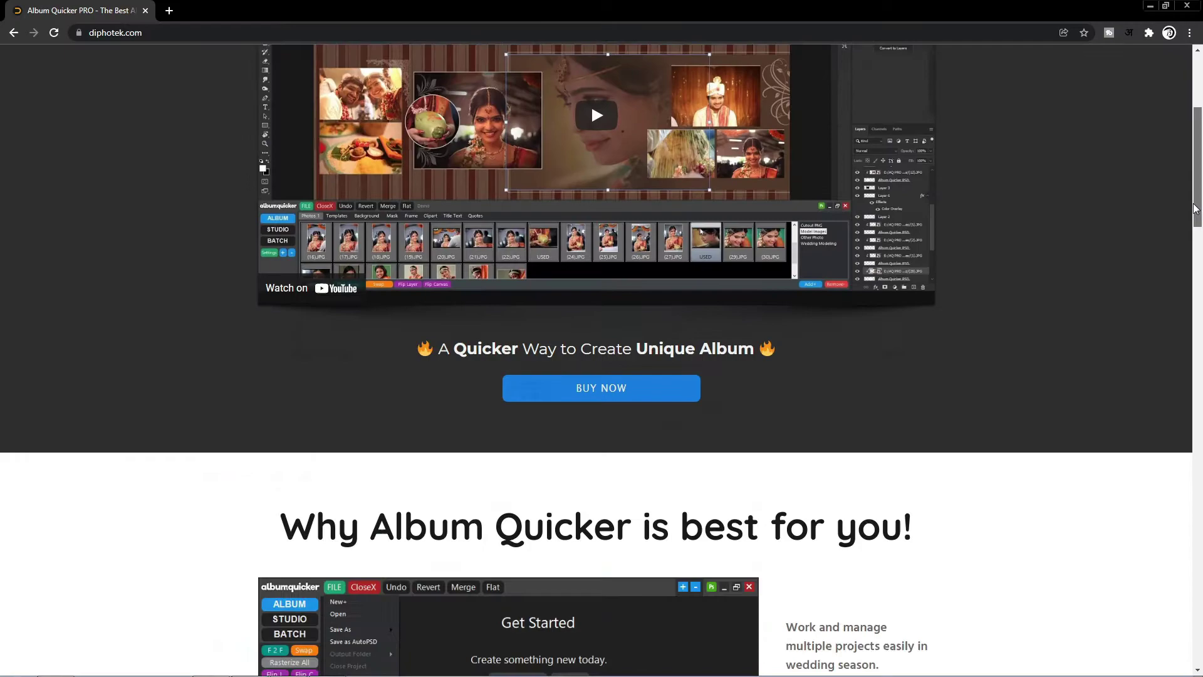
{"action": "left_click_drag", "start_coordinate": [1194, 125], "coordinate": [1192, 475]}
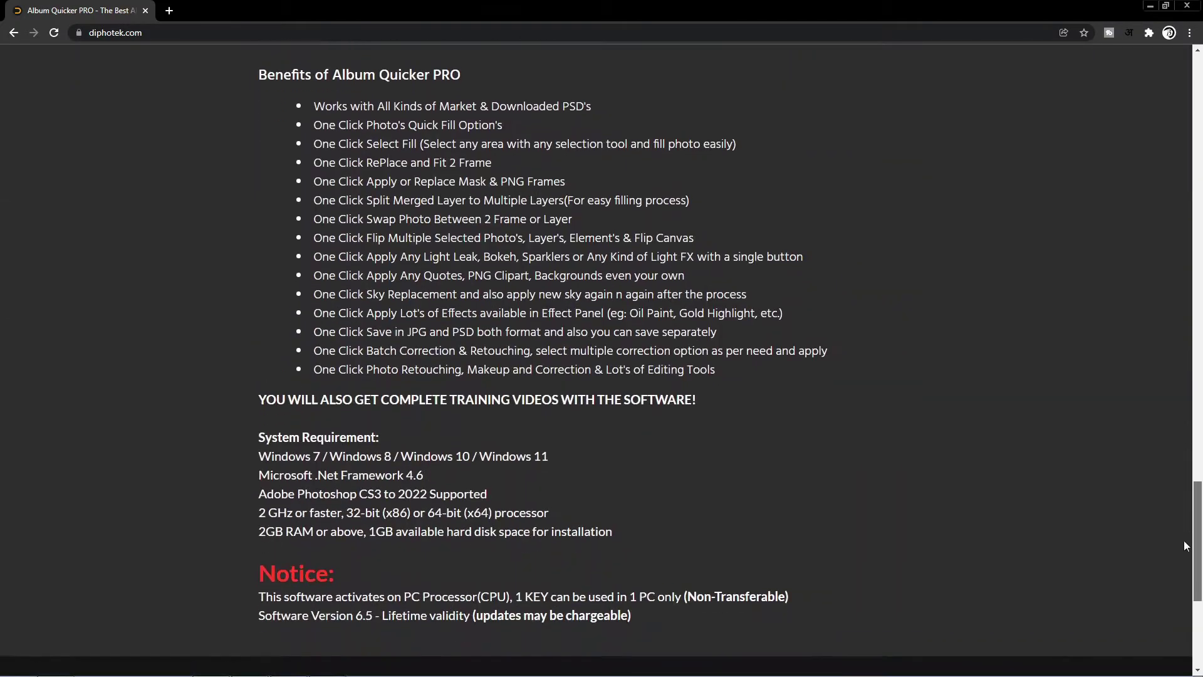
{"action": "mouse_move", "coordinate": [1192, 474]}
{"action": "left_mouse_down"}
{"action": "mouse_move", "coordinate": [1184, 562]}
{"action": "mouse_move", "coordinate": [1183, 504]}
{"action": "left_mouse_up"}
Start Album Quicker PRO, create a project named 'wedding', and move its window lower.
{"action": "left_click", "coordinate": [1150, 6]}
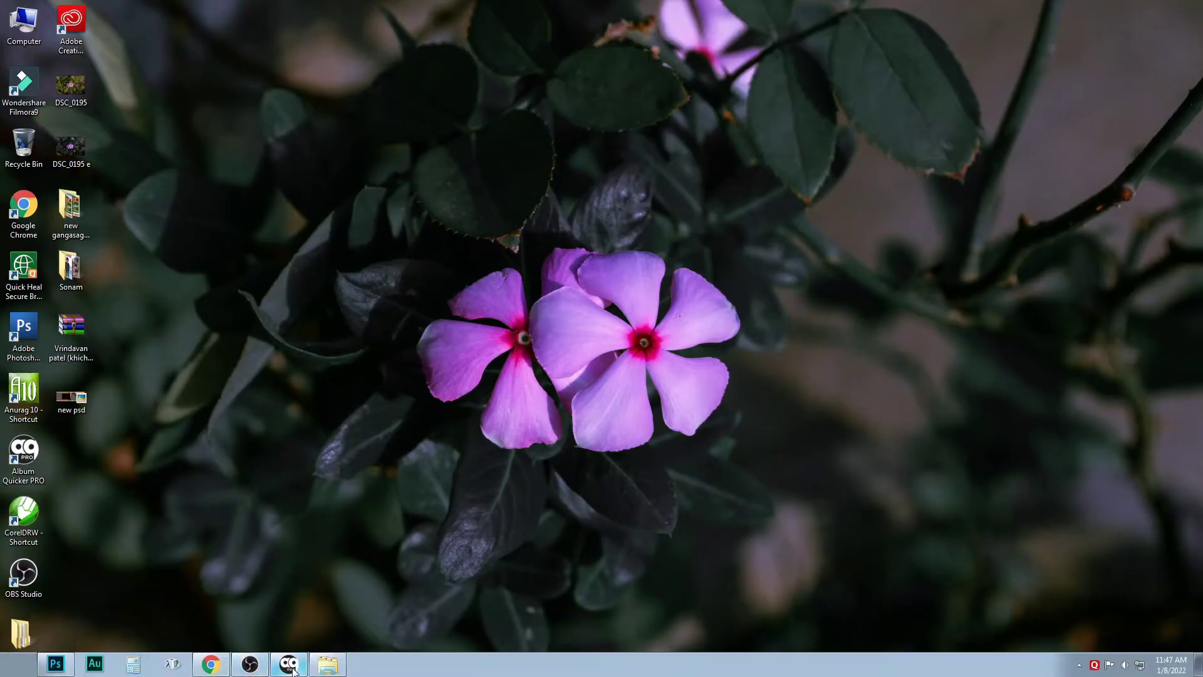
{"action": "left_click", "coordinate": [289, 665]}
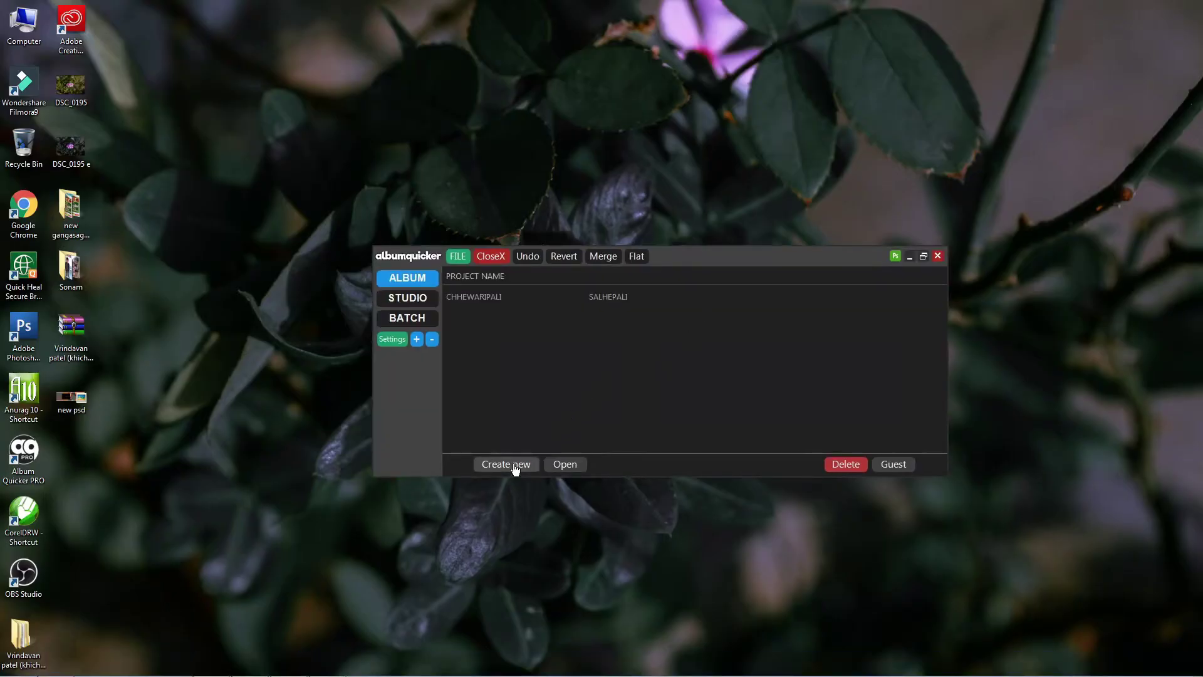
{"action": "left_click_drag", "start_coordinate": [689, 261], "coordinate": [692, 279]}
{"action": "left_click", "coordinate": [513, 480]}
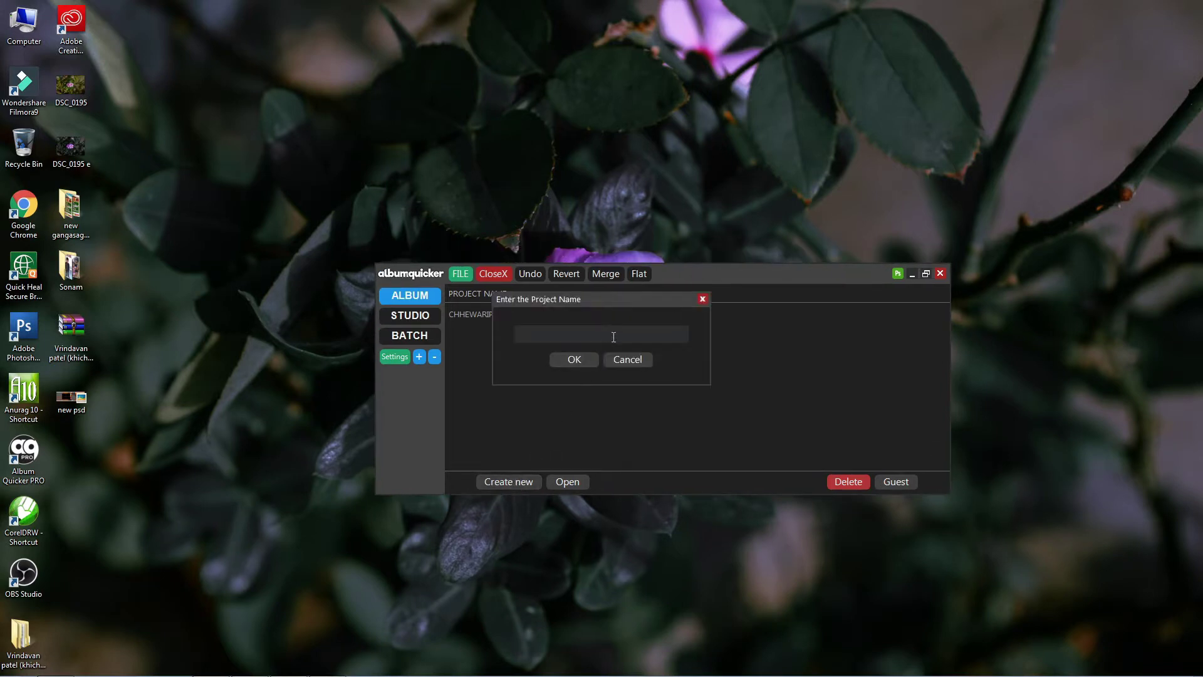
{"action": "type", "text": "wedding"}
{"action": "left_click", "coordinate": [573, 362]}
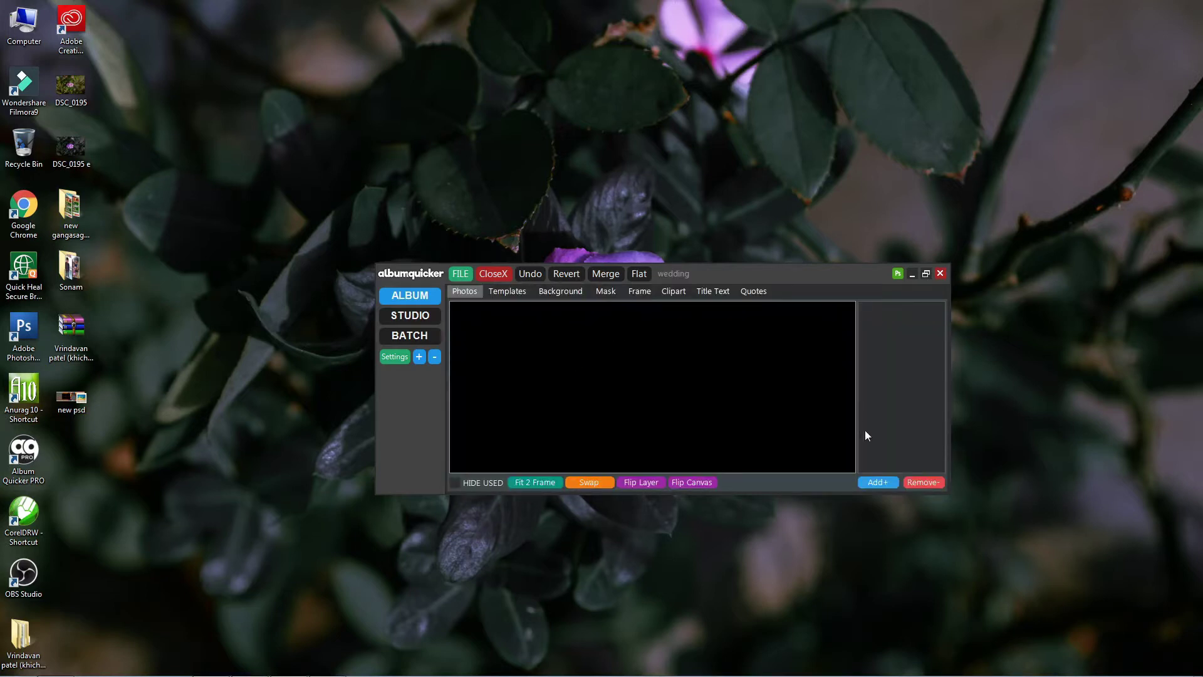
{"action": "left_click_drag", "start_coordinate": [833, 273], "coordinate": [831, 298]}
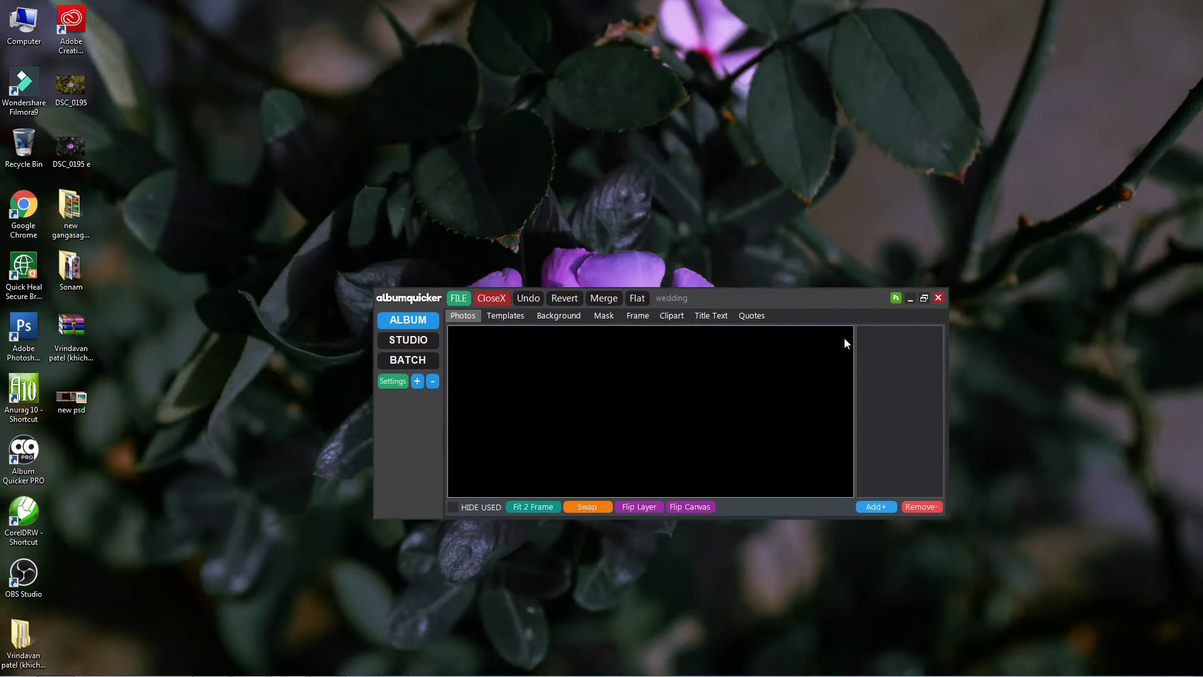
{"action": "left_click_drag", "start_coordinate": [844, 308], "coordinate": [847, 320]}
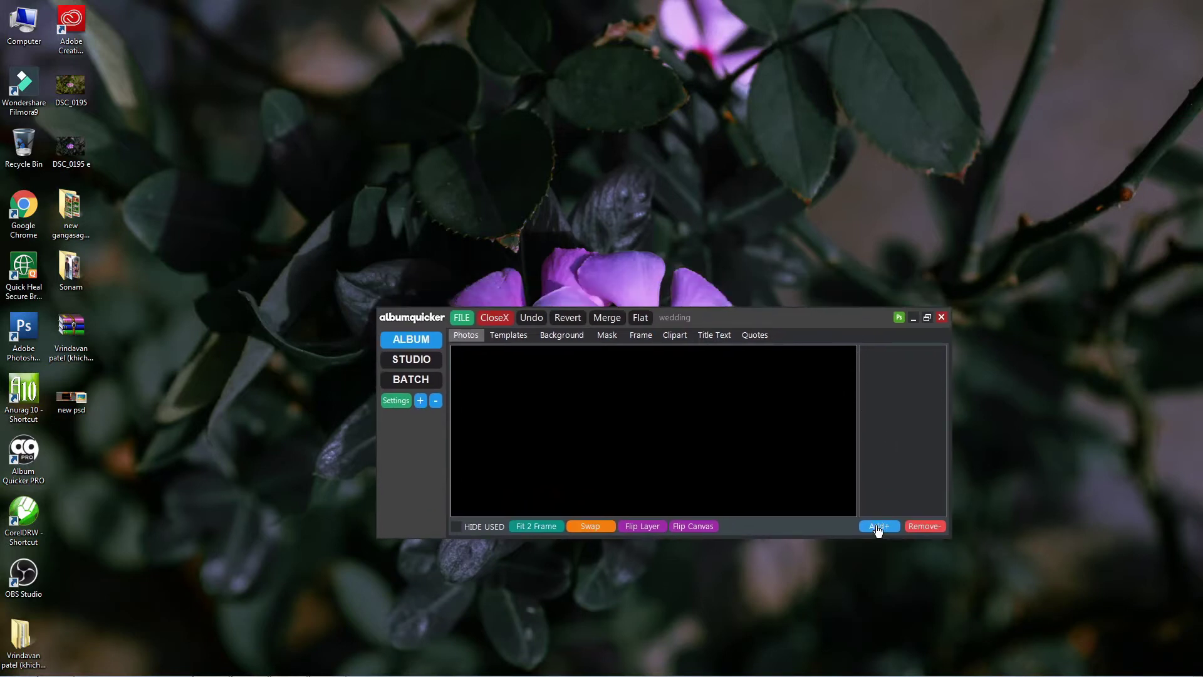
Add the Selected wedding photo folder with its subfolders, showing subfolder 1's photos.
{"action": "left_click", "coordinate": [878, 526]}
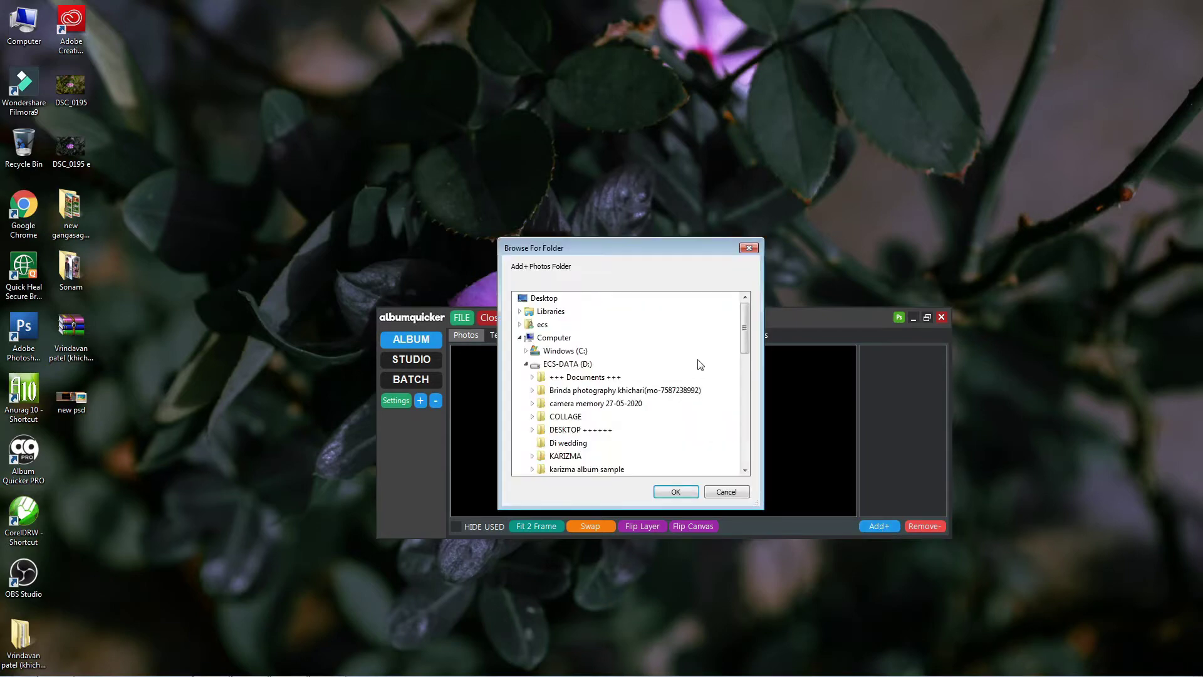
{"action": "left_click_drag", "start_coordinate": [744, 327], "coordinate": [743, 379]}
{"action": "left_click", "coordinate": [552, 406]}
{"action": "left_click", "coordinate": [674, 492]}
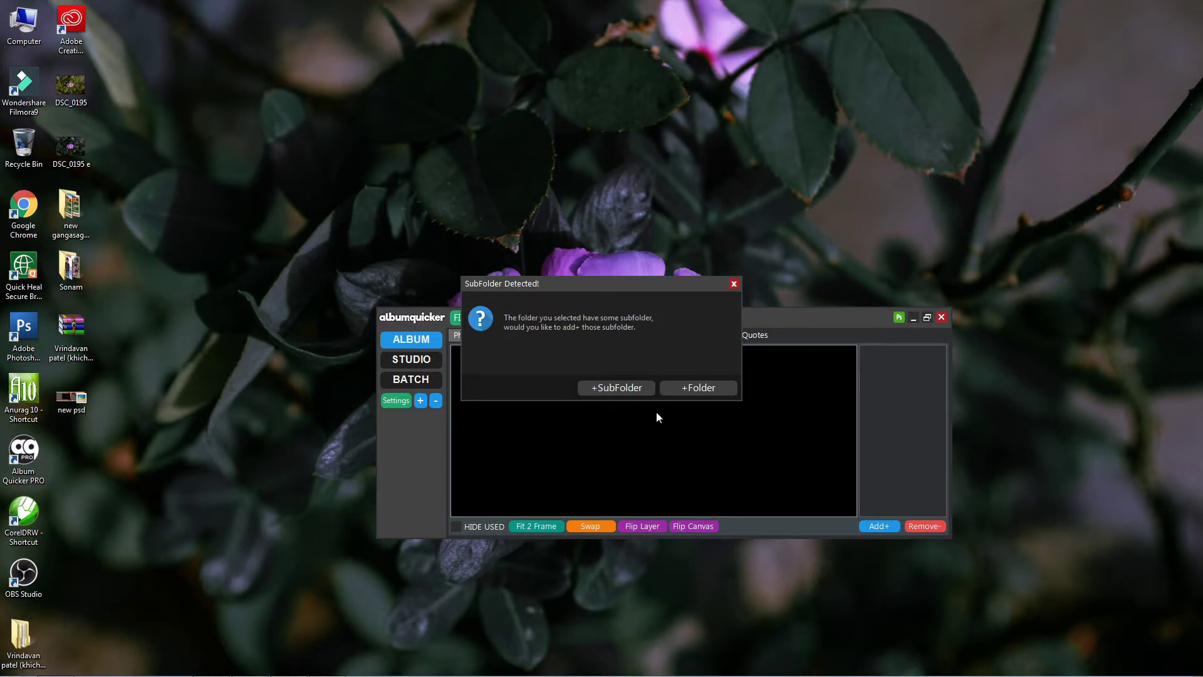
{"action": "left_click", "coordinate": [601, 387]}
{"action": "left_click", "coordinate": [867, 366]}
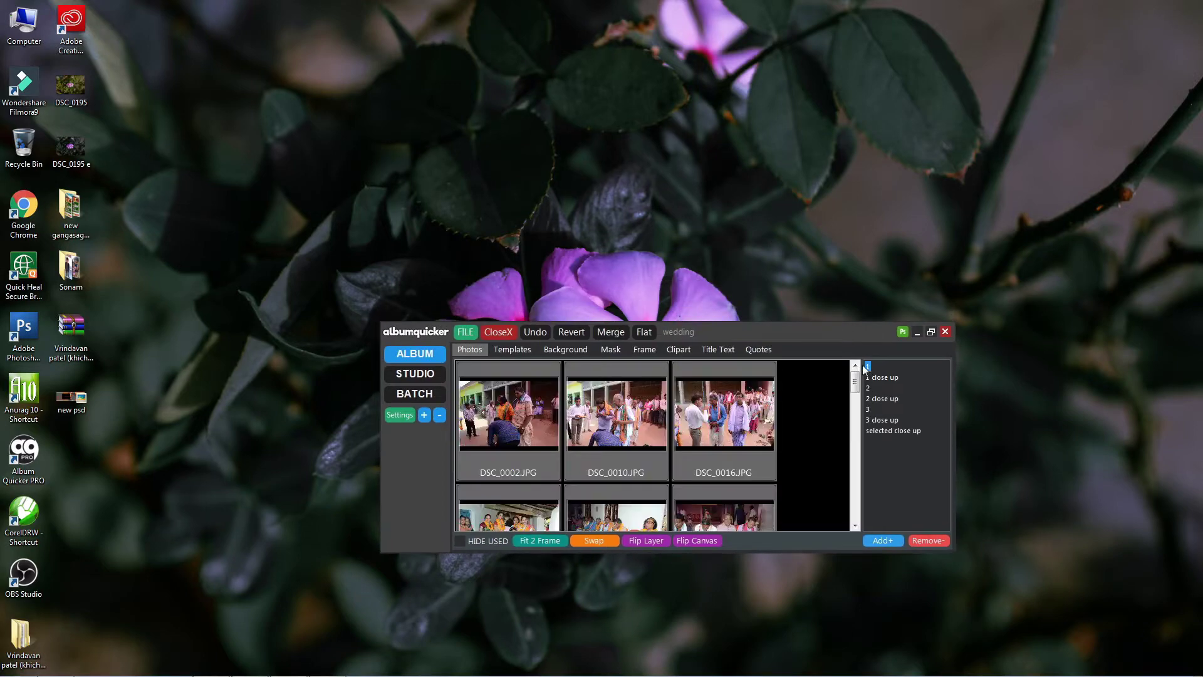
{"action": "left_click", "coordinate": [56, 664]}
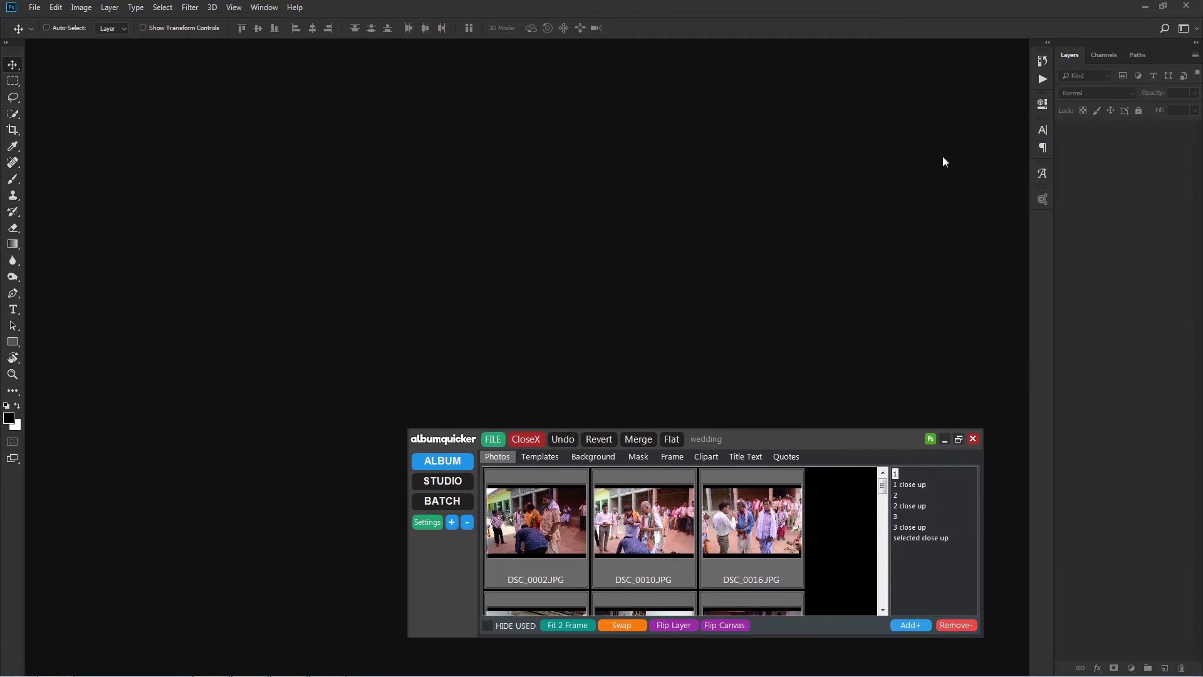
Open the new psd album template, zoom into the left half, and show rulers.
{"action": "left_click", "coordinate": [1144, 9]}
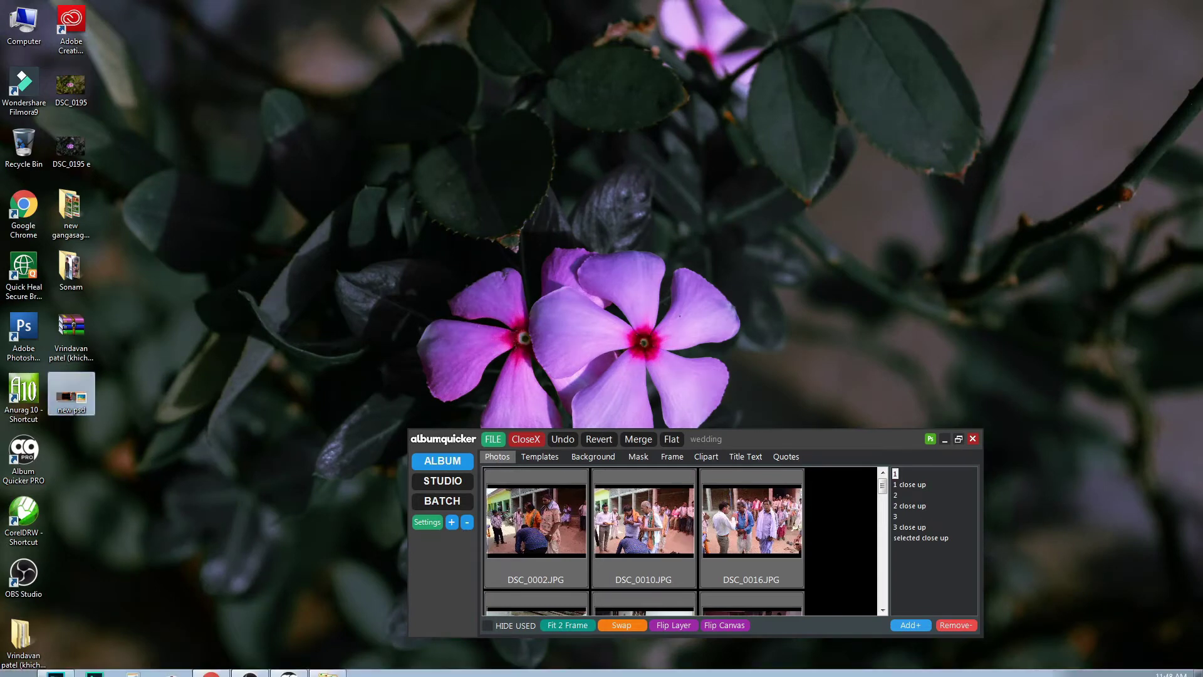
{"action": "left_click", "coordinate": [55, 664]}
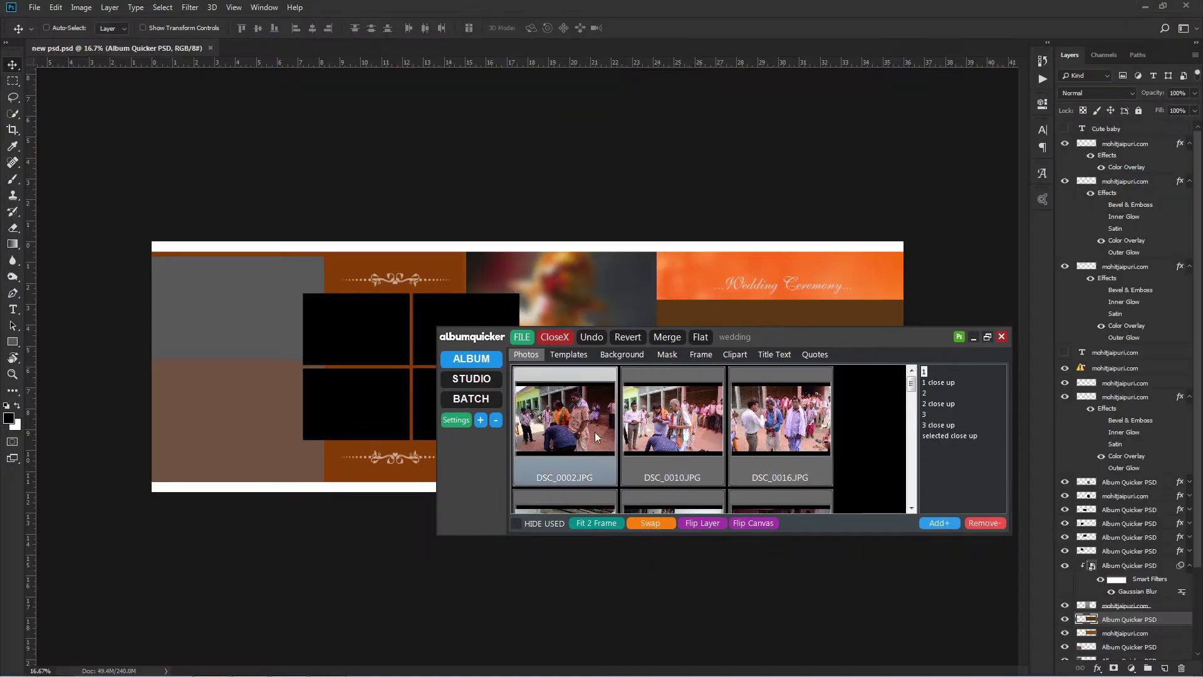
{"action": "scroll", "coordinate": [912, 404], "scroll_direction": "down", "scroll_amount": 3}
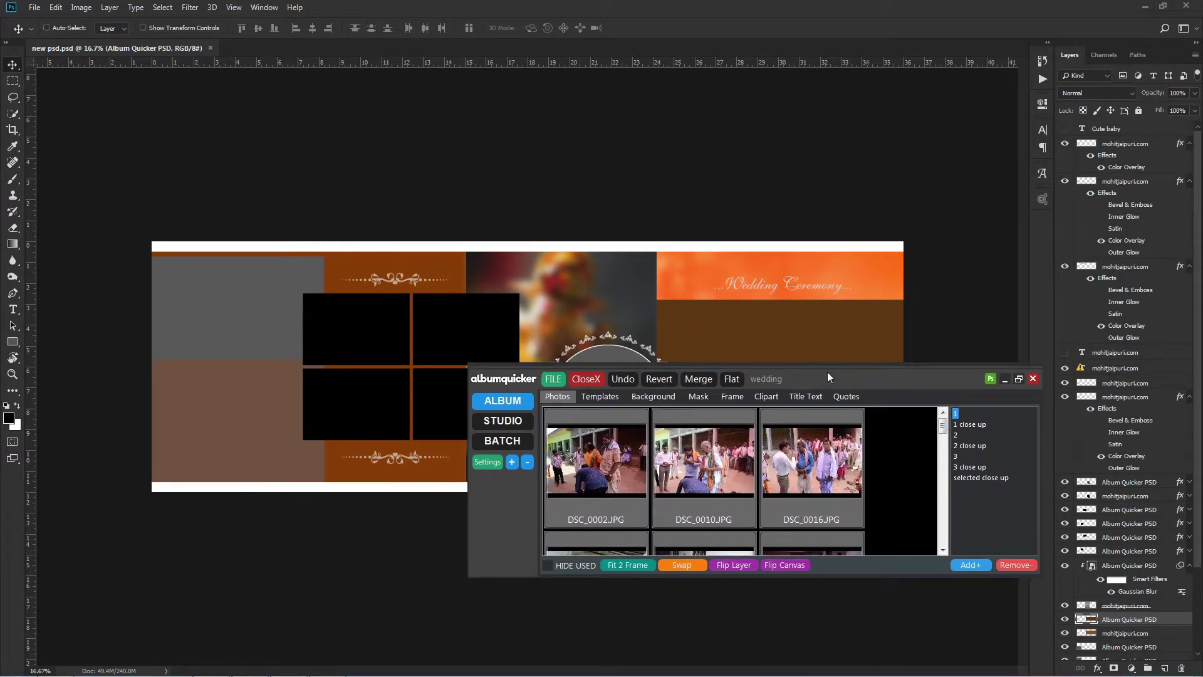
{"action": "scroll", "coordinate": [276, 282], "scroll_direction": "up", "scroll_amount": 2}
{"action": "left_click_drag", "start_coordinate": [276, 282], "coordinate": [363, 291]}
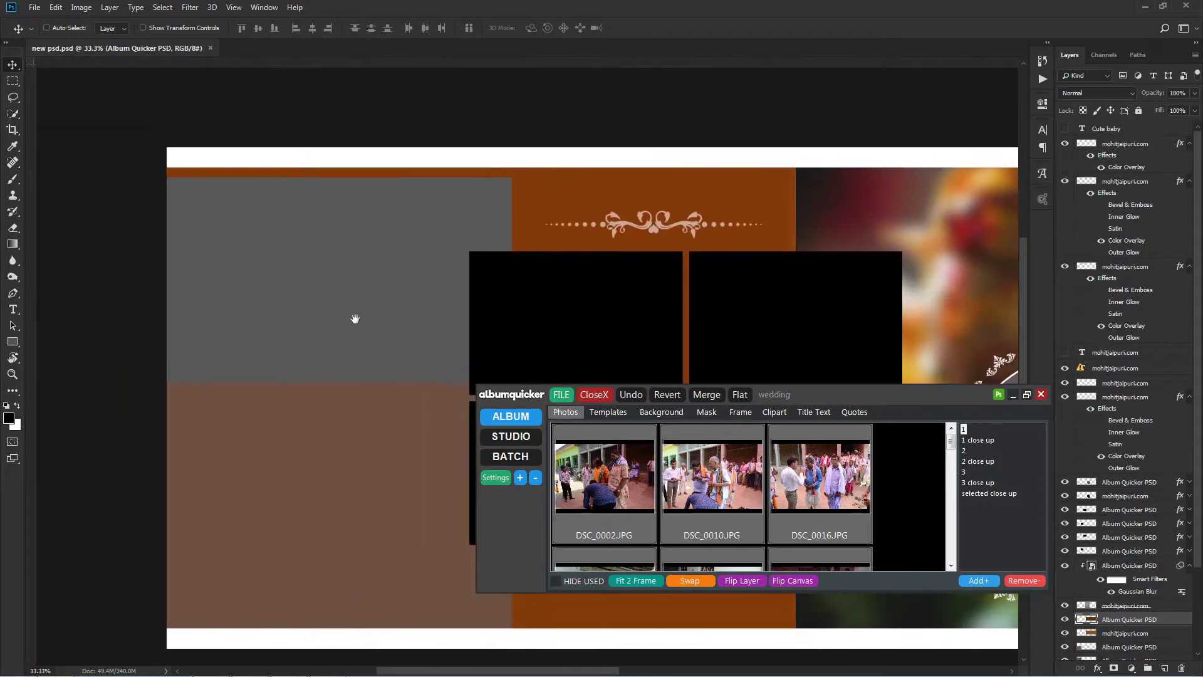
{"action": "key", "text": "ctrl+r"}
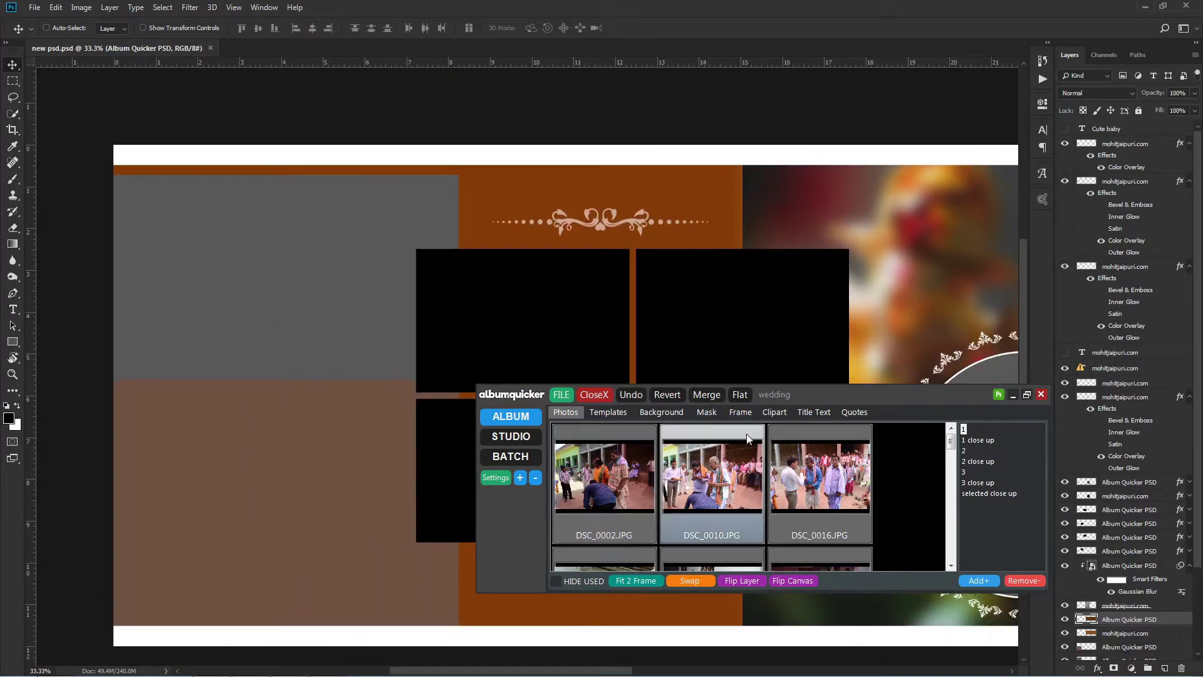
{"action": "left_click_drag", "start_coordinate": [821, 396], "coordinate": [825, 380]}
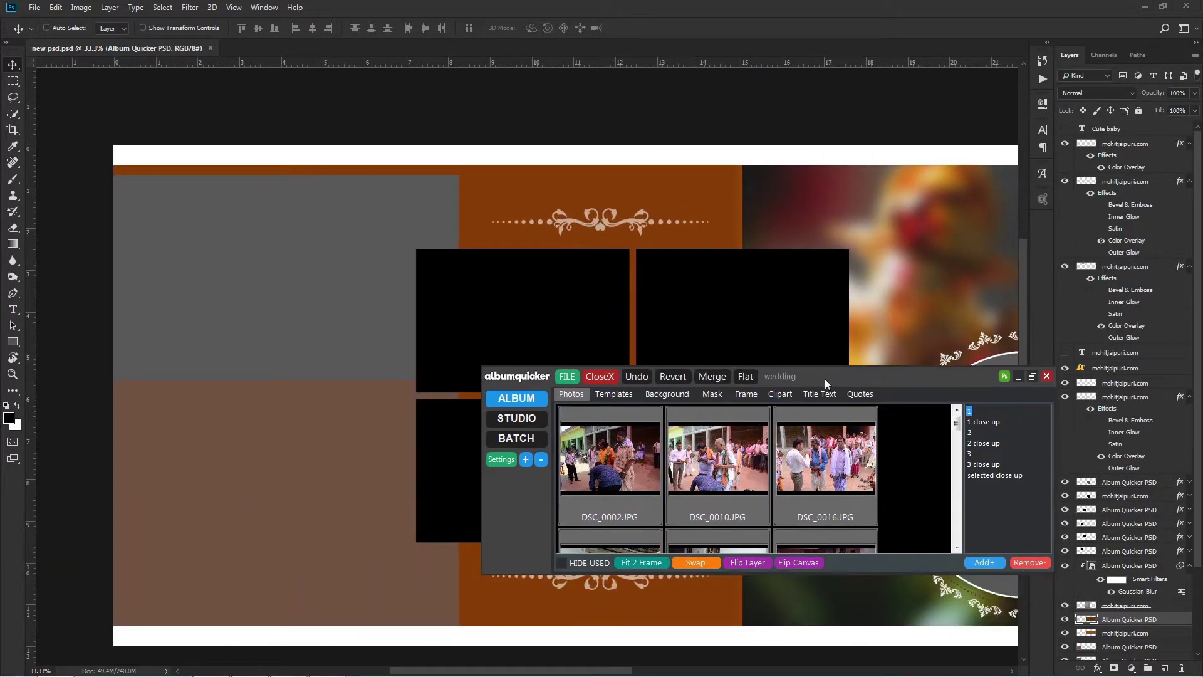
Select the Album Quicker PSD frame layer under the grey top-left frame.
{"action": "right_click", "coordinate": [235, 271]}
{"action": "left_click", "coordinate": [241, 274]}
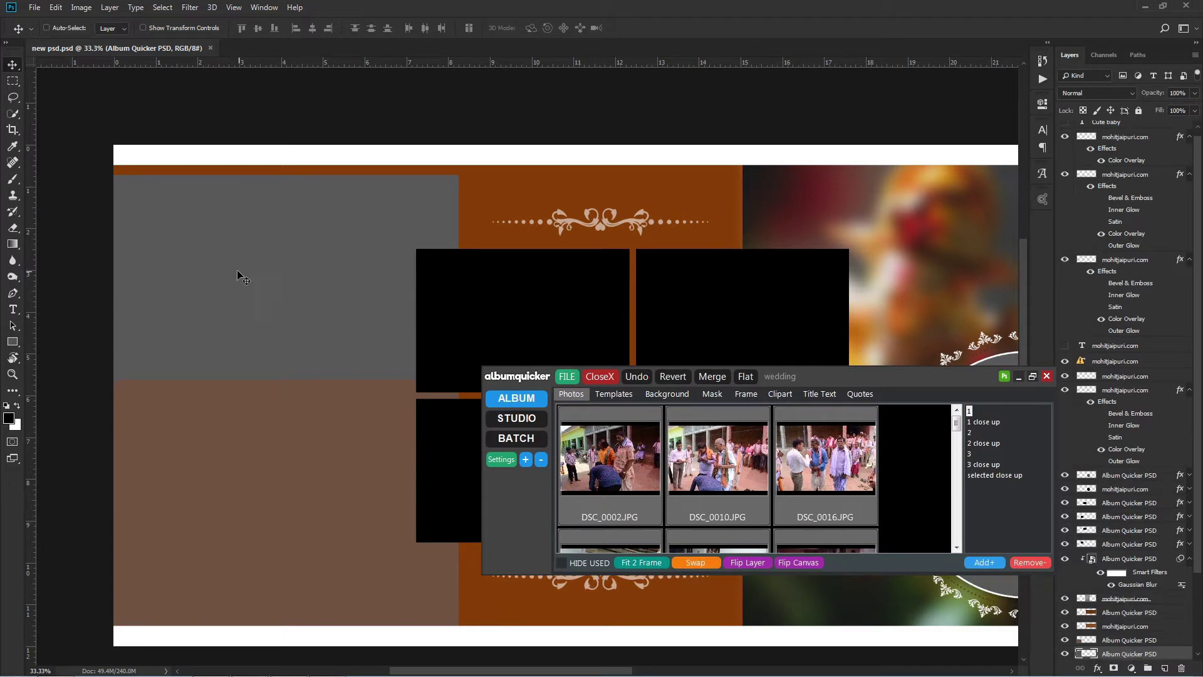
{"action": "right_click", "coordinate": [238, 271]}
{"action": "left_click", "coordinate": [249, 283]}
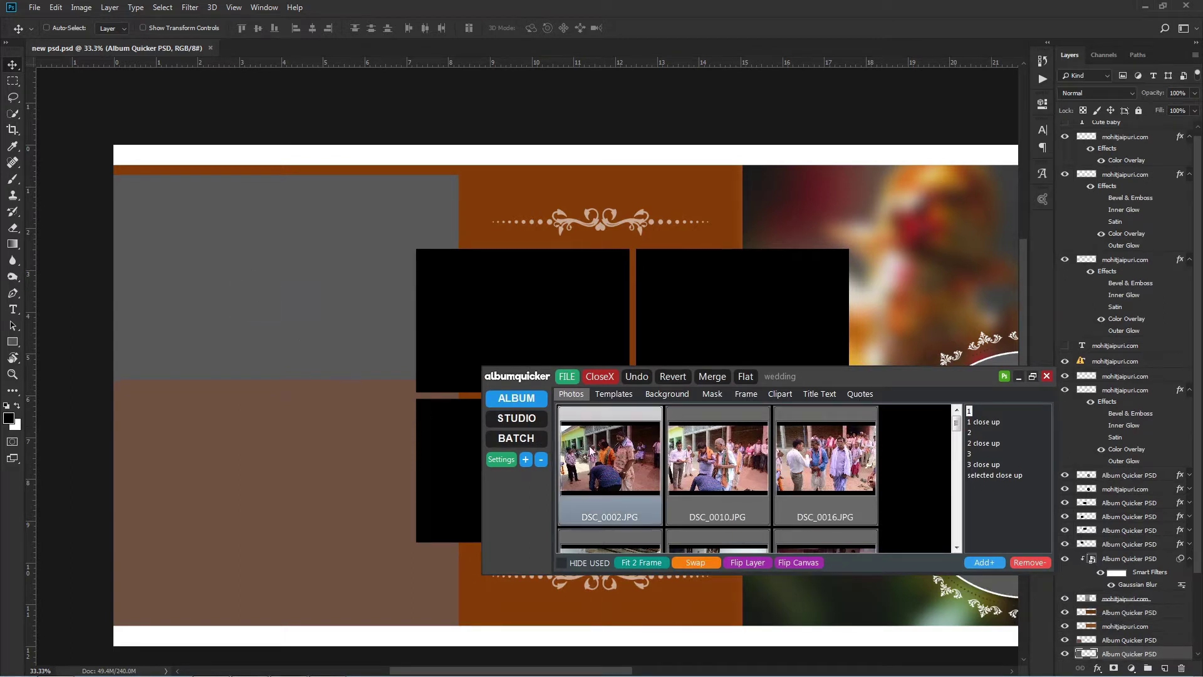
{"action": "right_click", "coordinate": [262, 290]}
{"action": "left_click", "coordinate": [273, 297]}
Place DSC_0002.JPG into the top-left frame and select the frame layer beneath it.
{"action": "left_click_drag", "start_coordinate": [603, 453], "coordinate": [555, 439]}
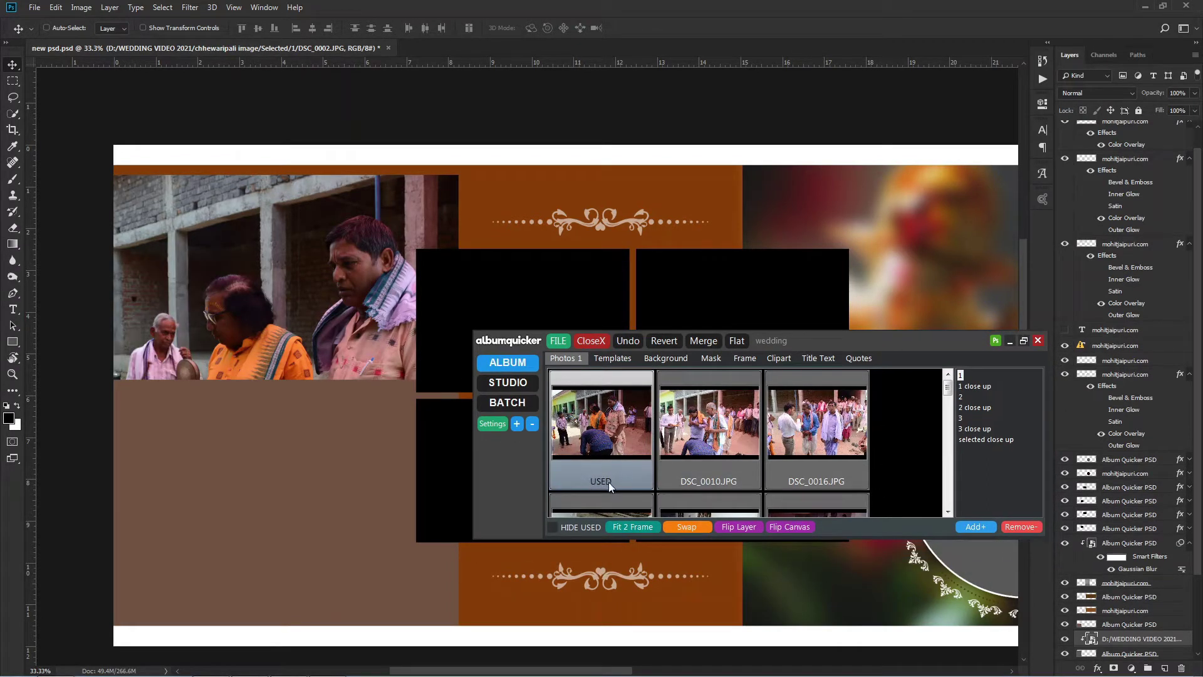
{"action": "right_click", "coordinate": [239, 451]}
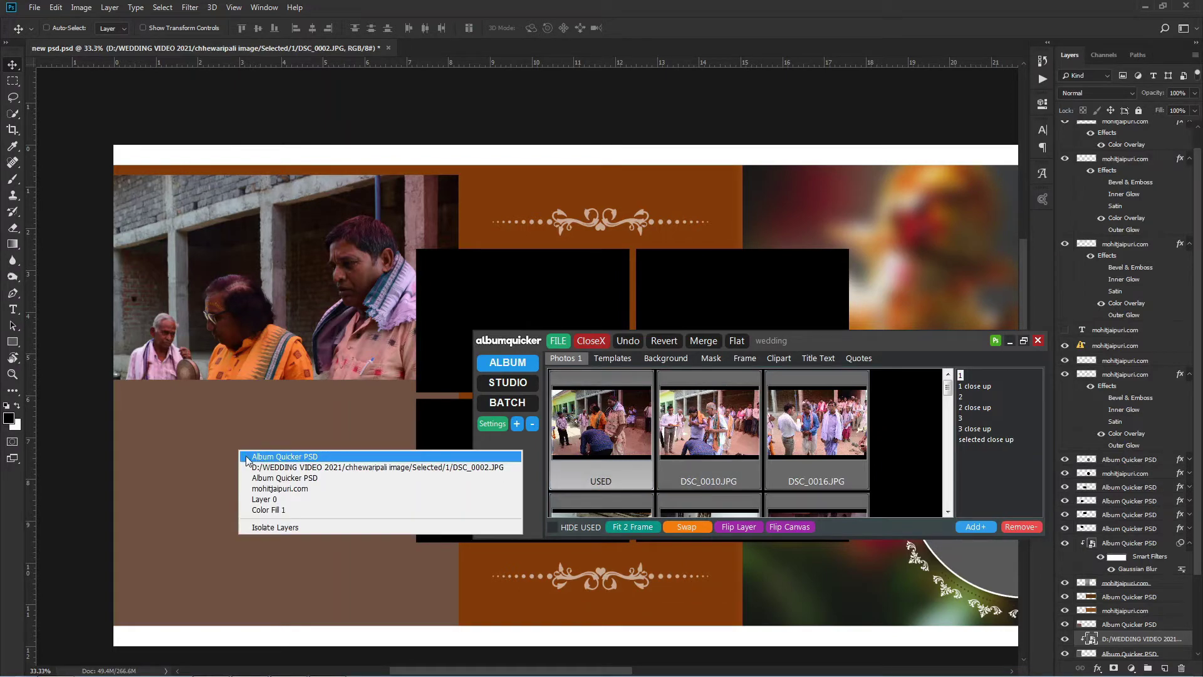
{"action": "left_click", "coordinate": [246, 457]}
{"action": "left_click_drag", "start_coordinate": [755, 348], "coordinate": [756, 315]}
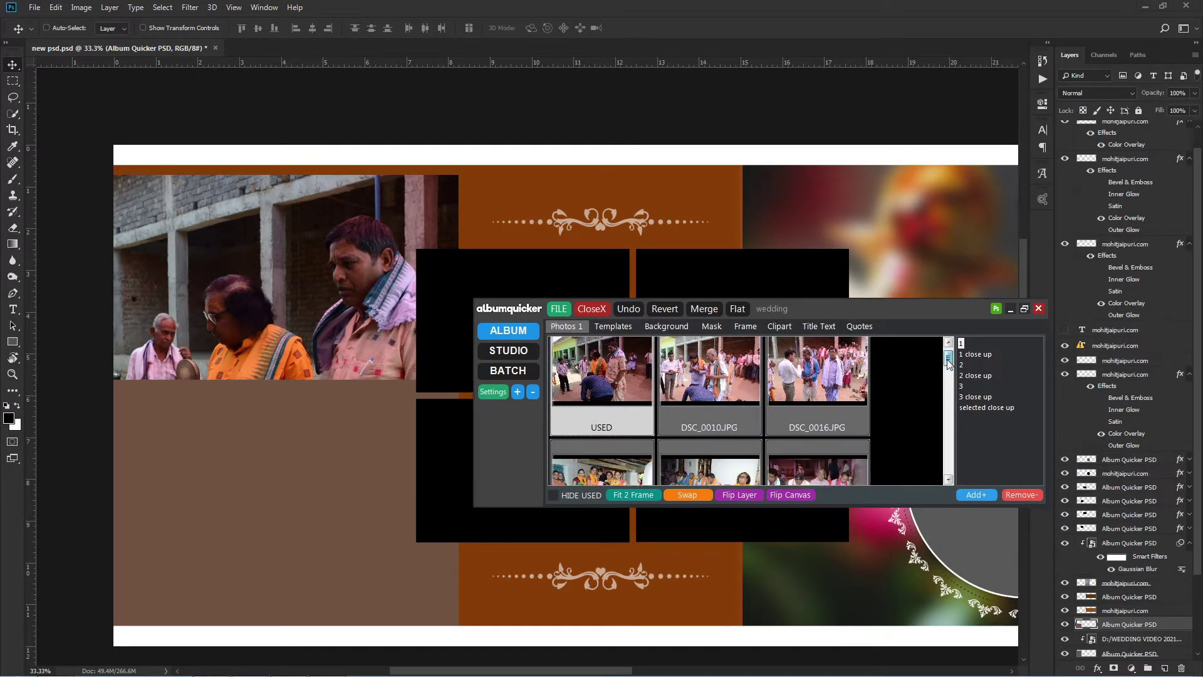
{"action": "left_click_drag", "start_coordinate": [946, 359], "coordinate": [946, 367]}
{"action": "left_click_drag", "start_coordinate": [794, 311], "coordinate": [797, 307]}
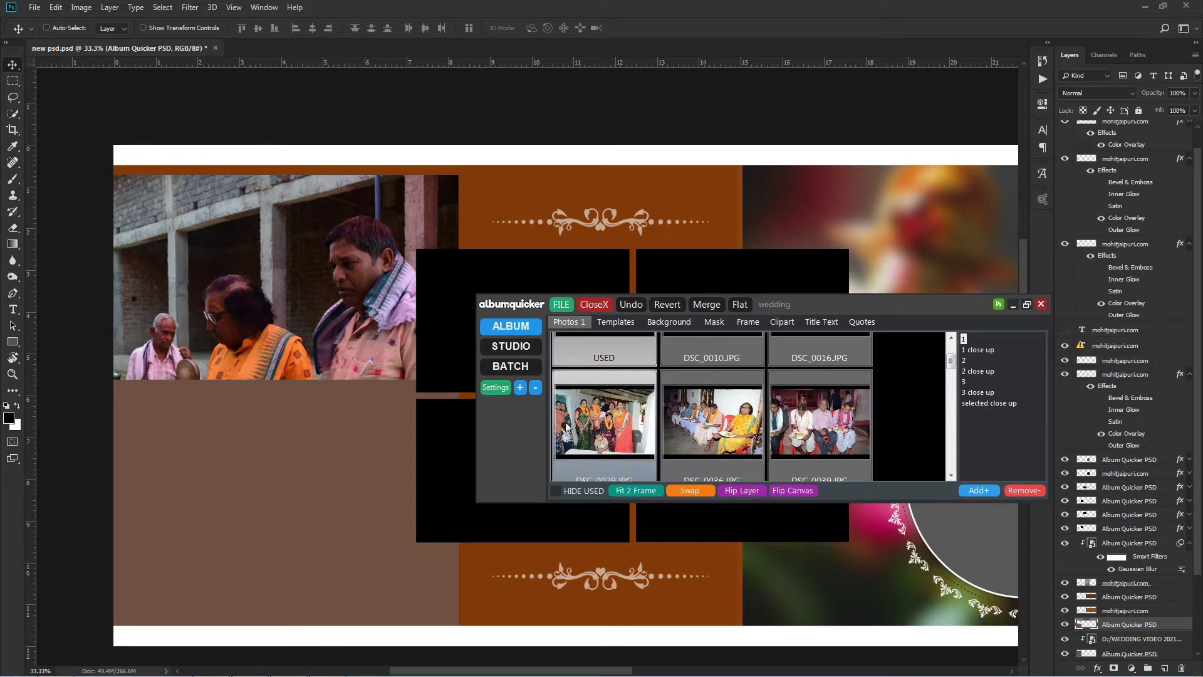
{"action": "scroll", "coordinate": [789, 411], "scroll_direction": "up", "scroll_amount": 1}
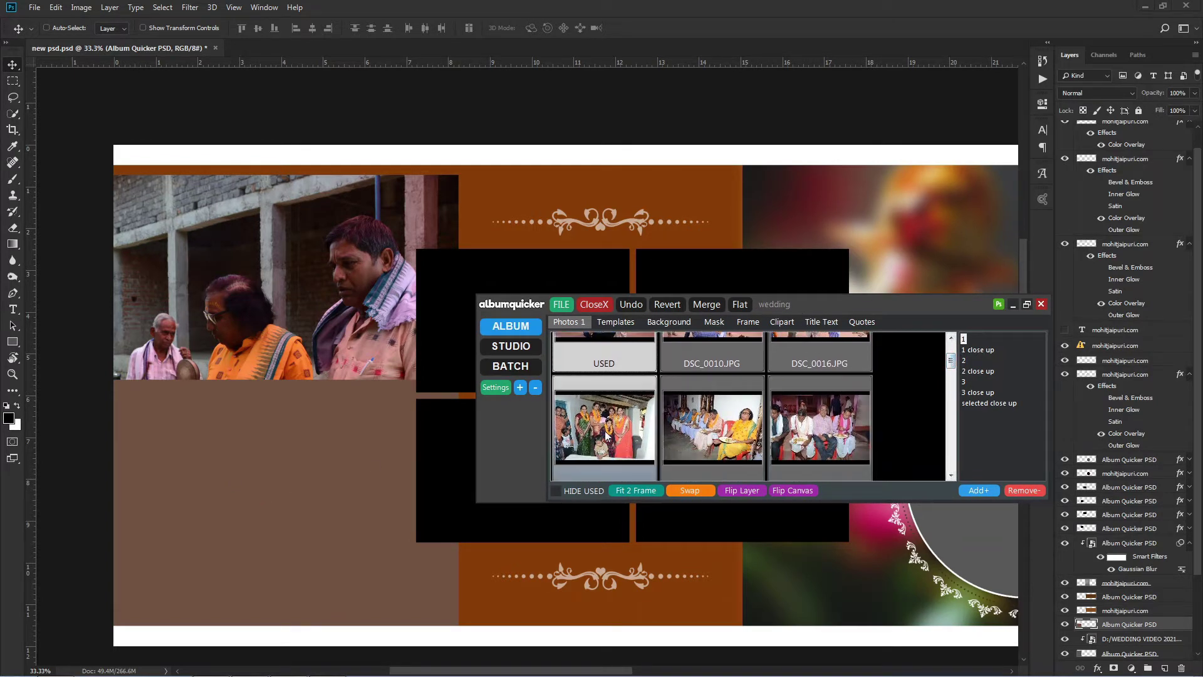
Fill the lower-left frame with the family photo and the top centre frame with DSC_0010.JPG.
{"action": "right_click", "coordinate": [251, 469]}
{"action": "left_click", "coordinate": [263, 471]}
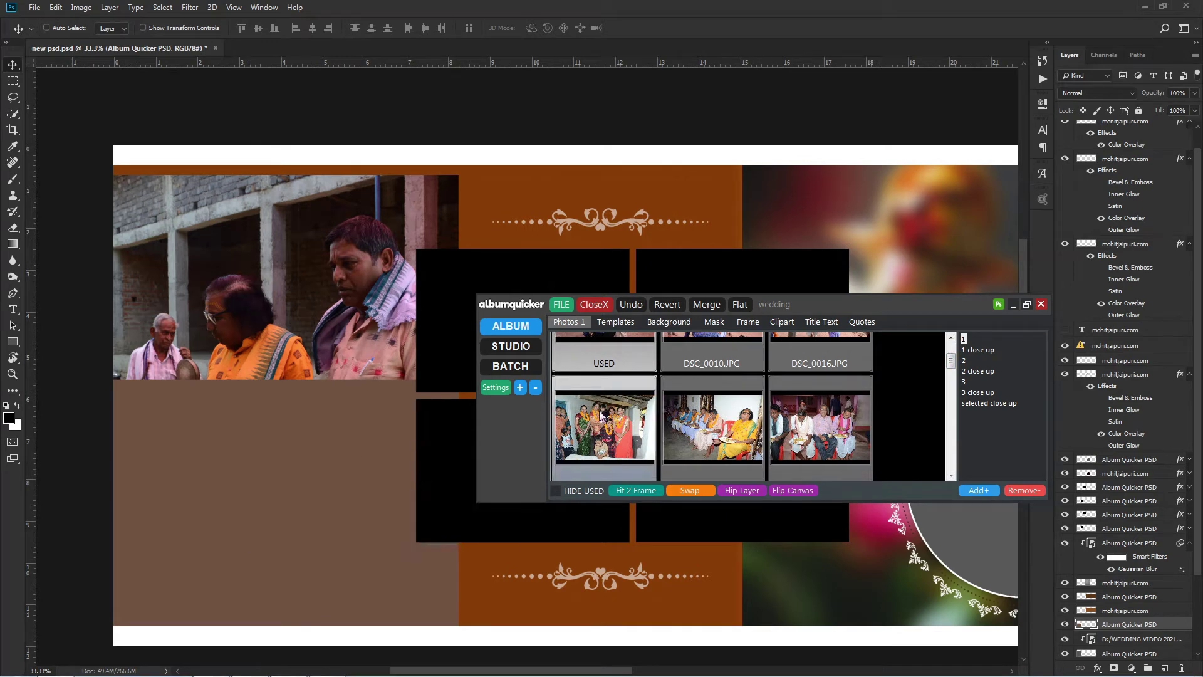
{"action": "right_click", "coordinate": [469, 336]}
{"action": "left_click", "coordinate": [867, 399]}
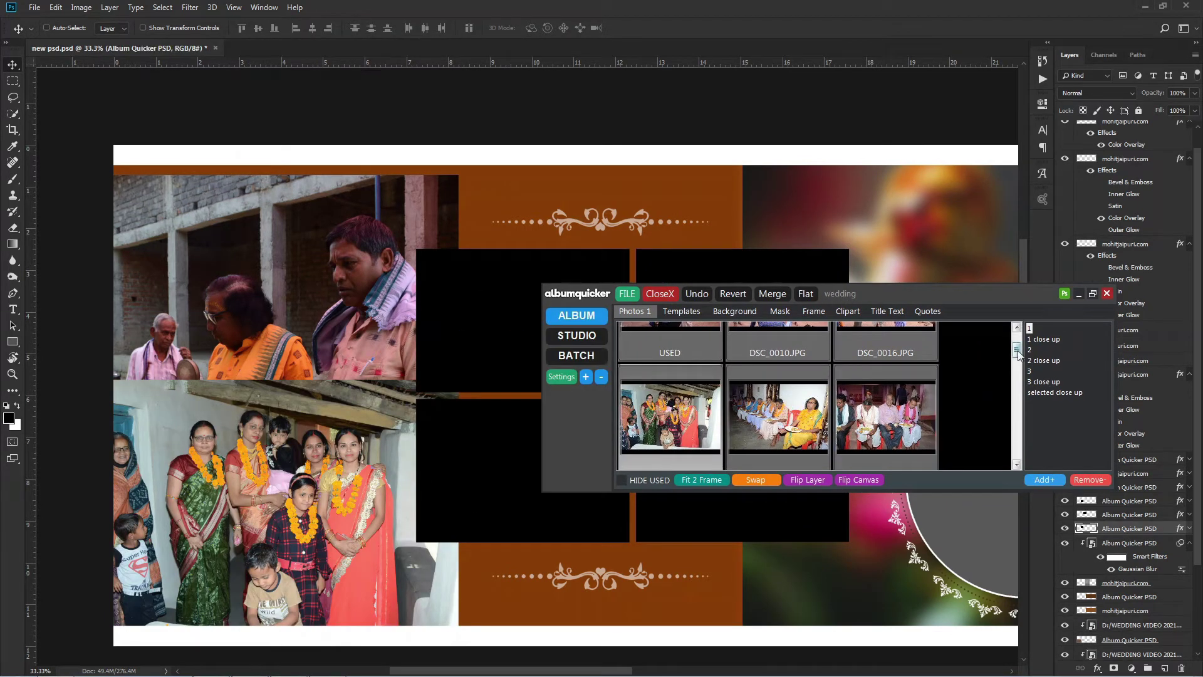
{"action": "scroll", "coordinate": [689, 401], "scroll_direction": "up", "scroll_amount": 2}
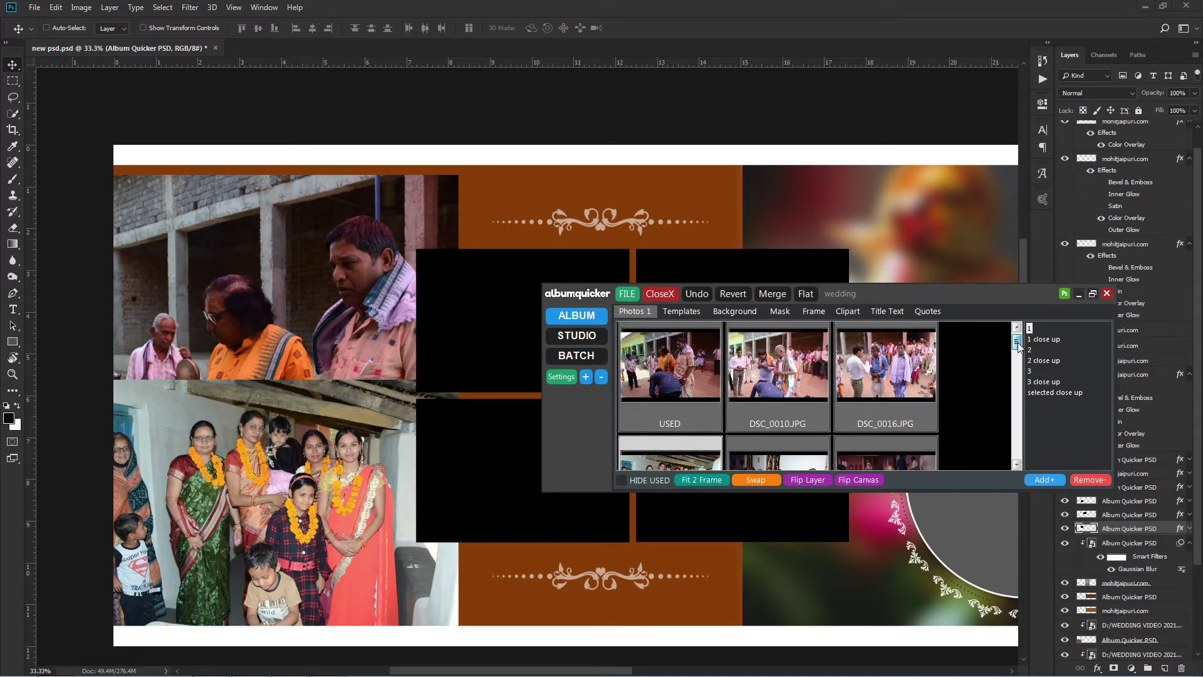
{"action": "left_click", "coordinate": [754, 382]}
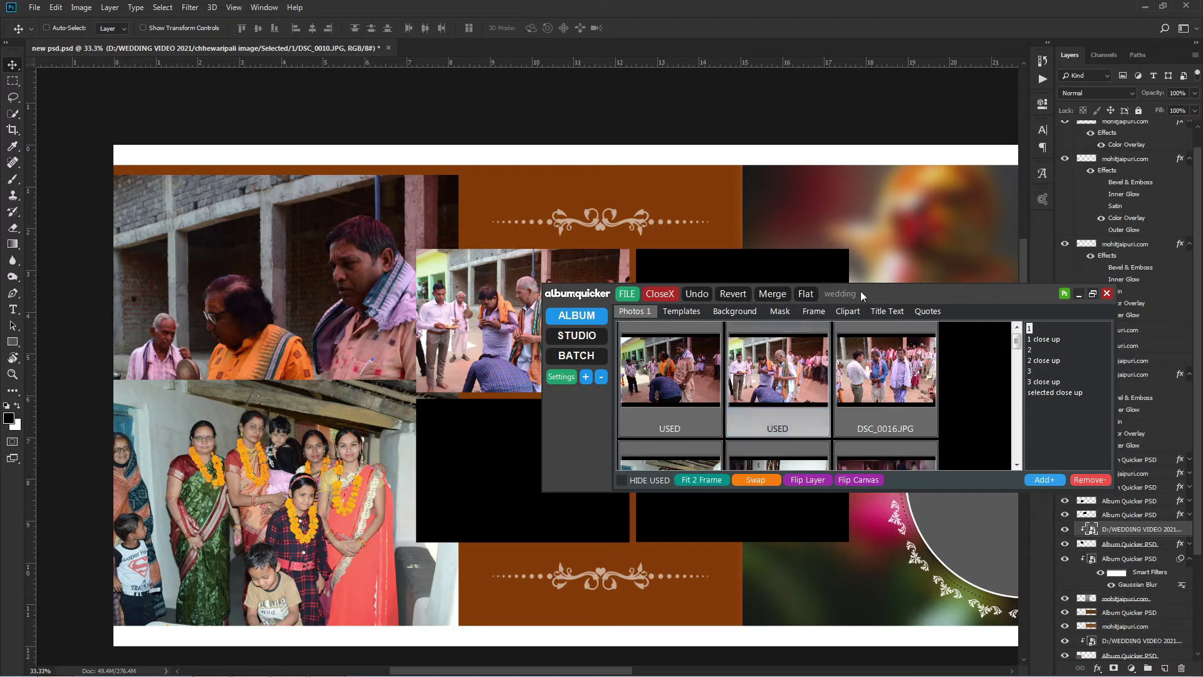
{"action": "left_click_drag", "start_coordinate": [862, 293], "coordinate": [881, 354]}
Fill the remaining frames with DSC_0016, a seated-guests photo, DSC_0039, DSC_0048 and DSC_0072.
{"action": "right_click", "coordinate": [711, 301]}
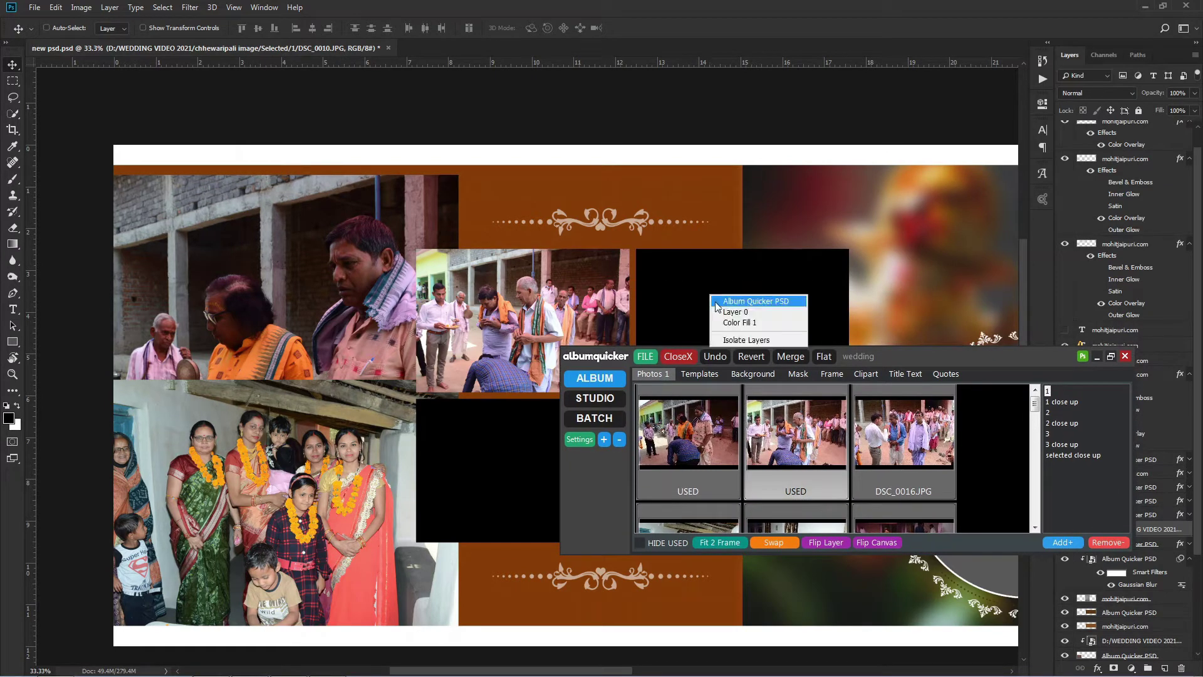
{"action": "left_click", "coordinate": [899, 445]}
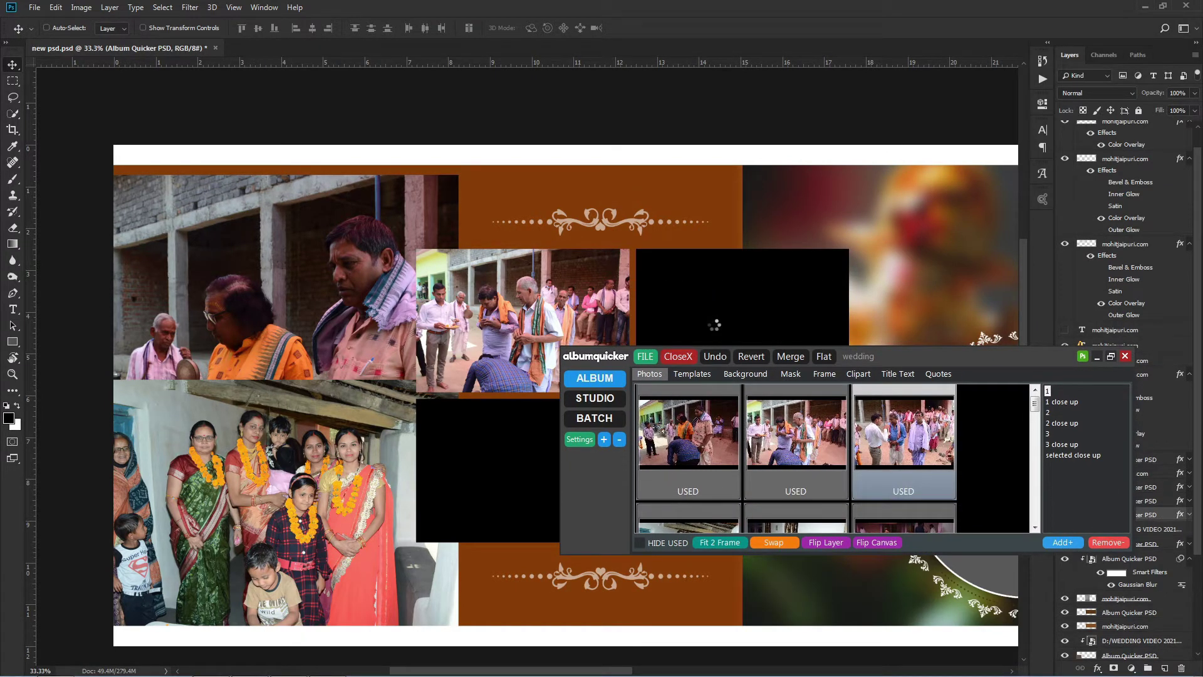
{"action": "right_click", "coordinate": [487, 432]}
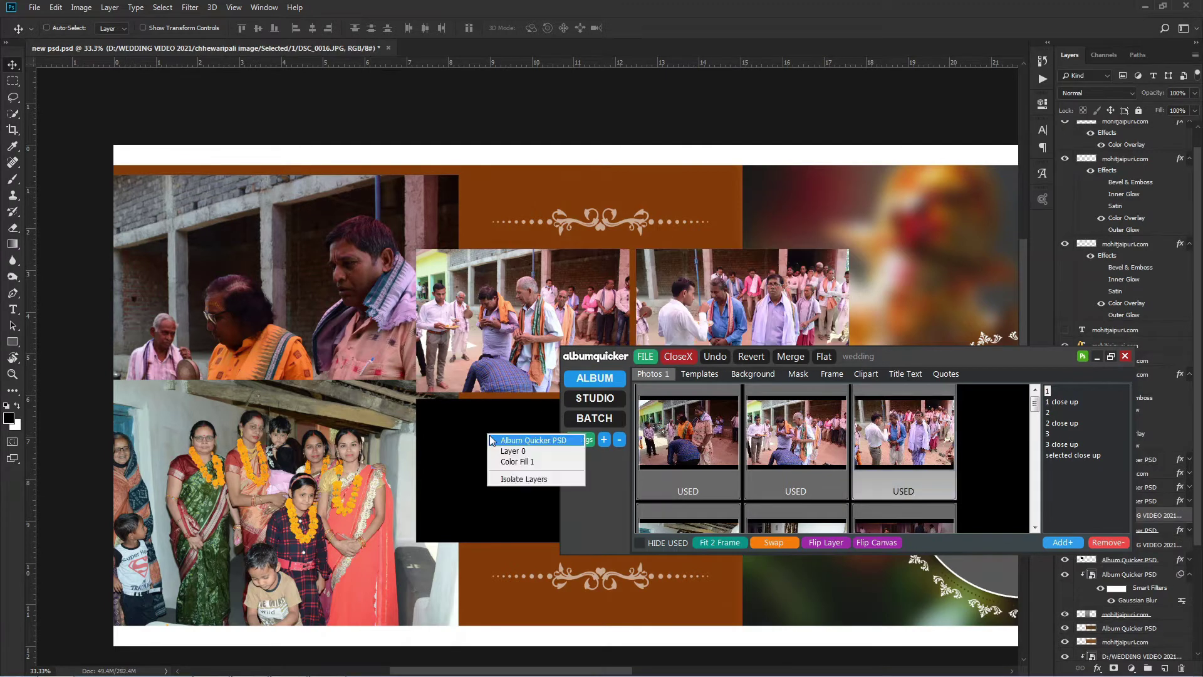
{"action": "left_click_drag", "start_coordinate": [1035, 406], "coordinate": [1035, 421]}
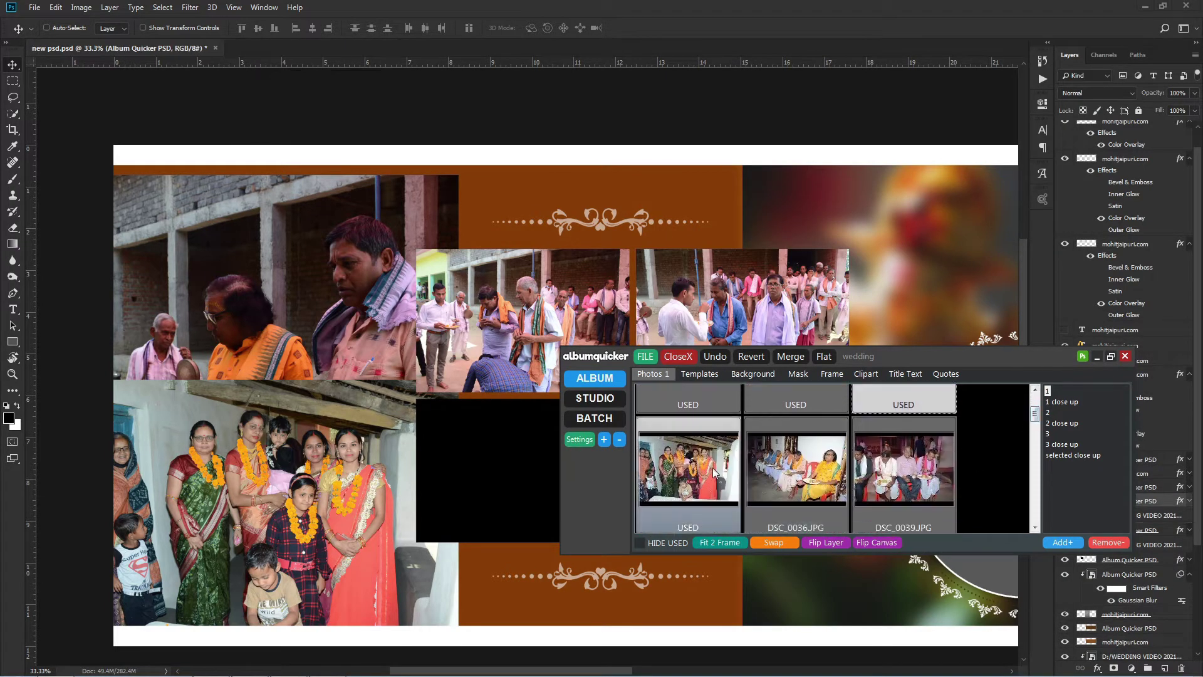
{"action": "left_click", "coordinate": [780, 470]}
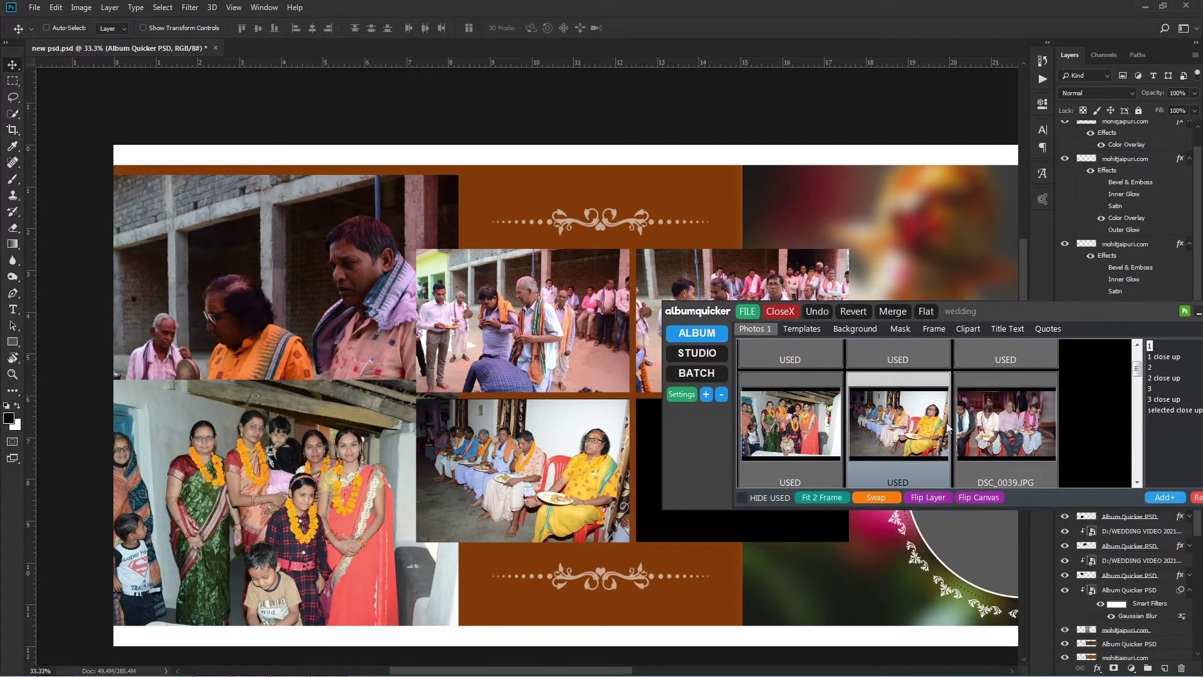
{"action": "left_click", "coordinate": [997, 420]}
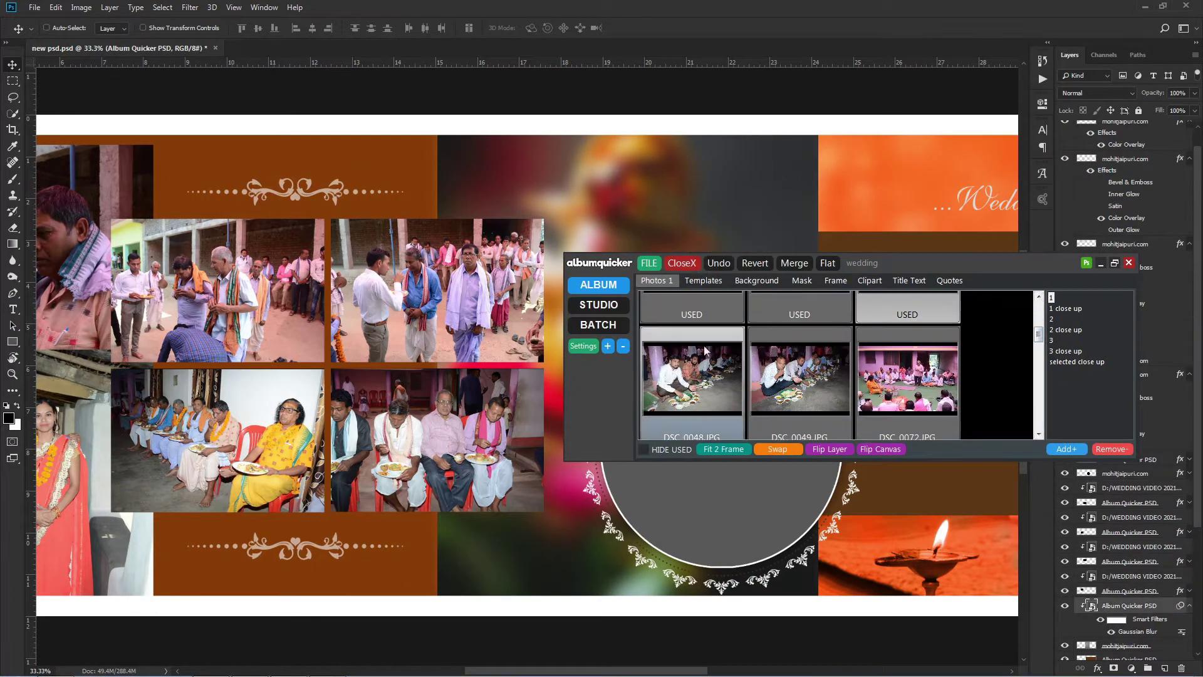
{"action": "left_click", "coordinate": [690, 384]}
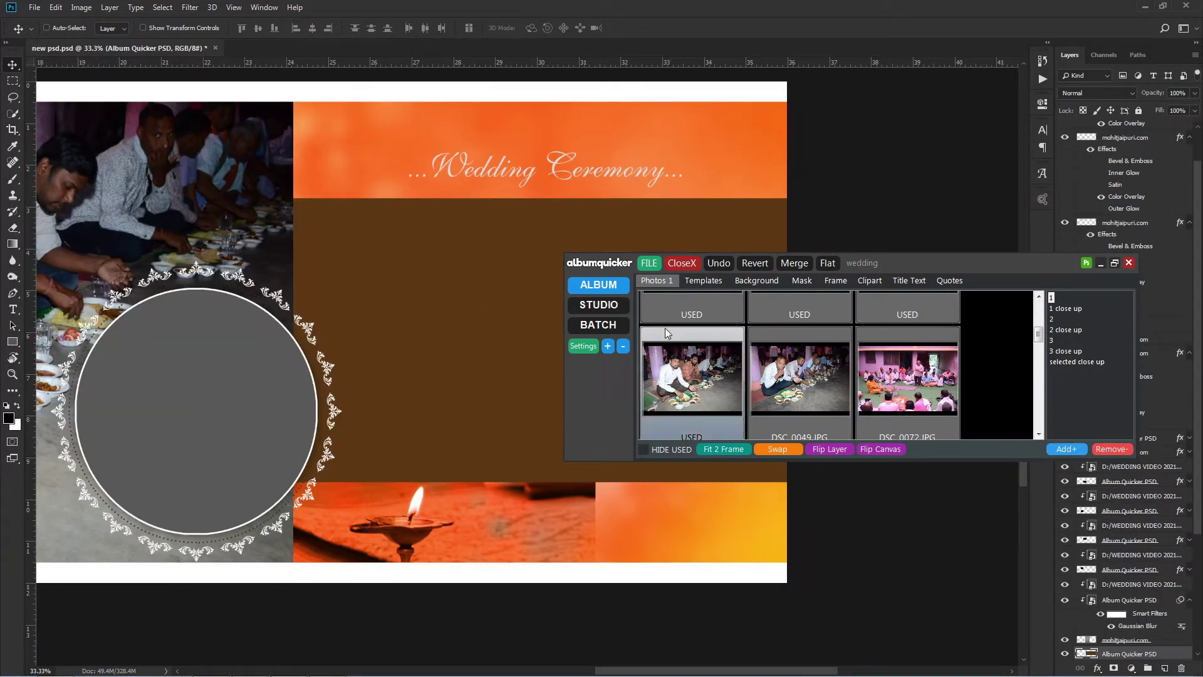
{"action": "left_click", "coordinate": [900, 378]}
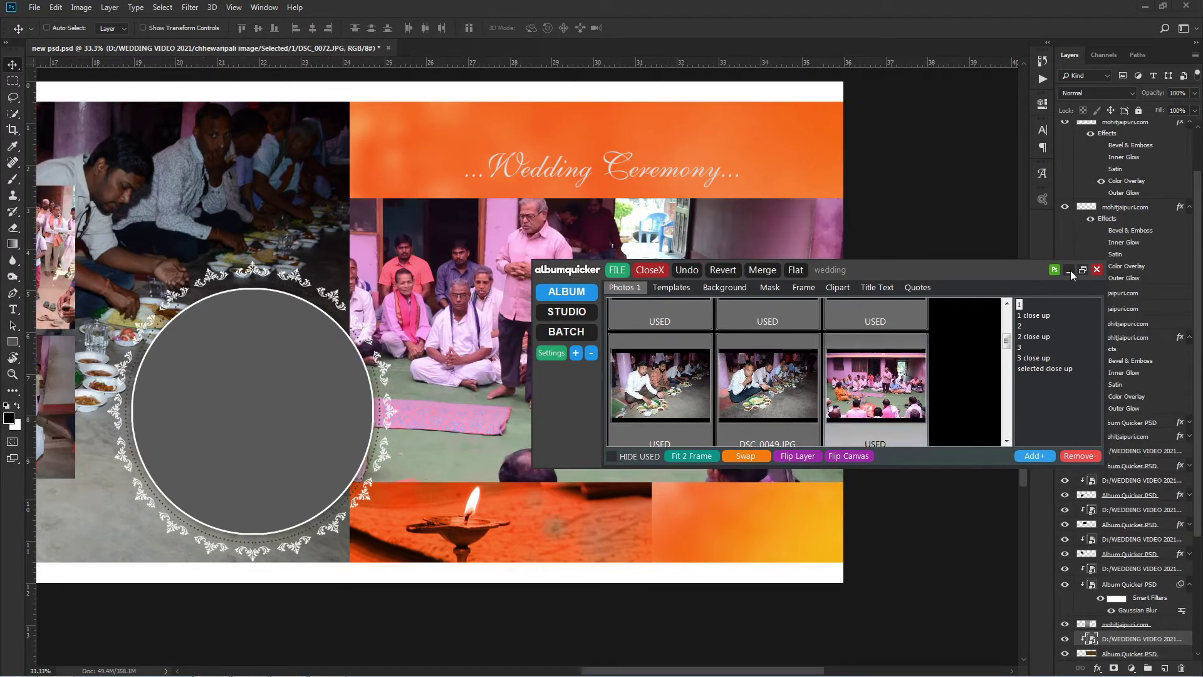
Shrink DSC_0002 to about half size and fit it into the top-left frame.
{"action": "left_click", "coordinate": [1068, 270]}
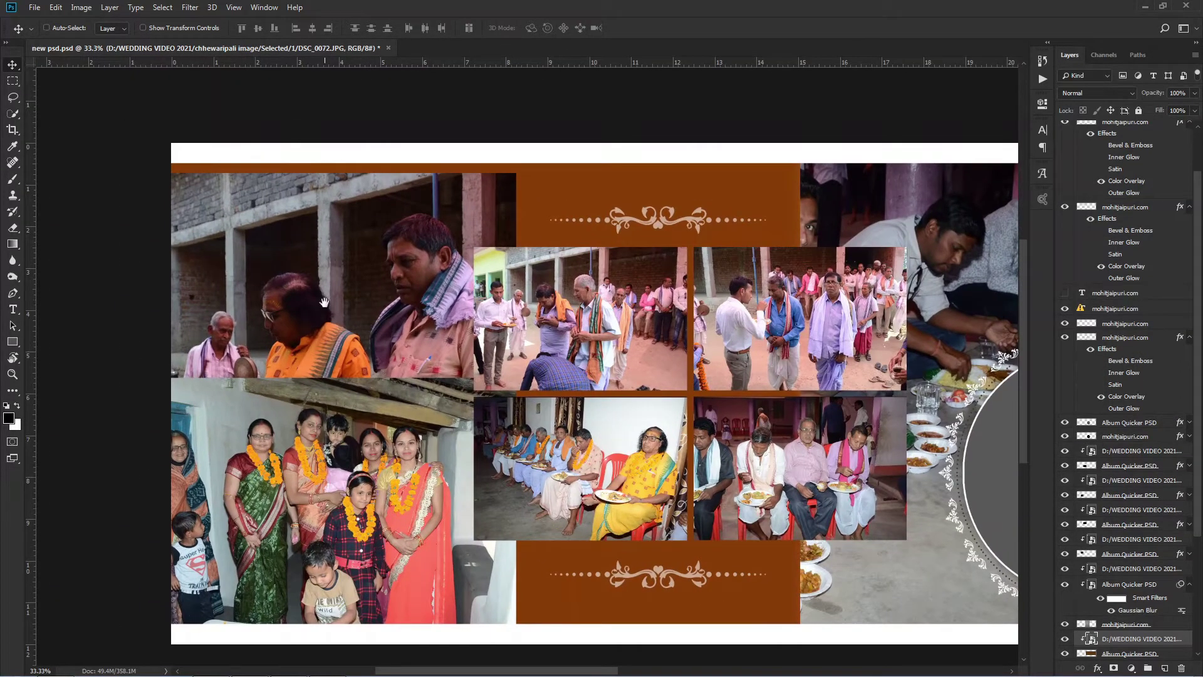
{"action": "left_click_drag", "start_coordinate": [324, 303], "coordinate": [392, 337]}
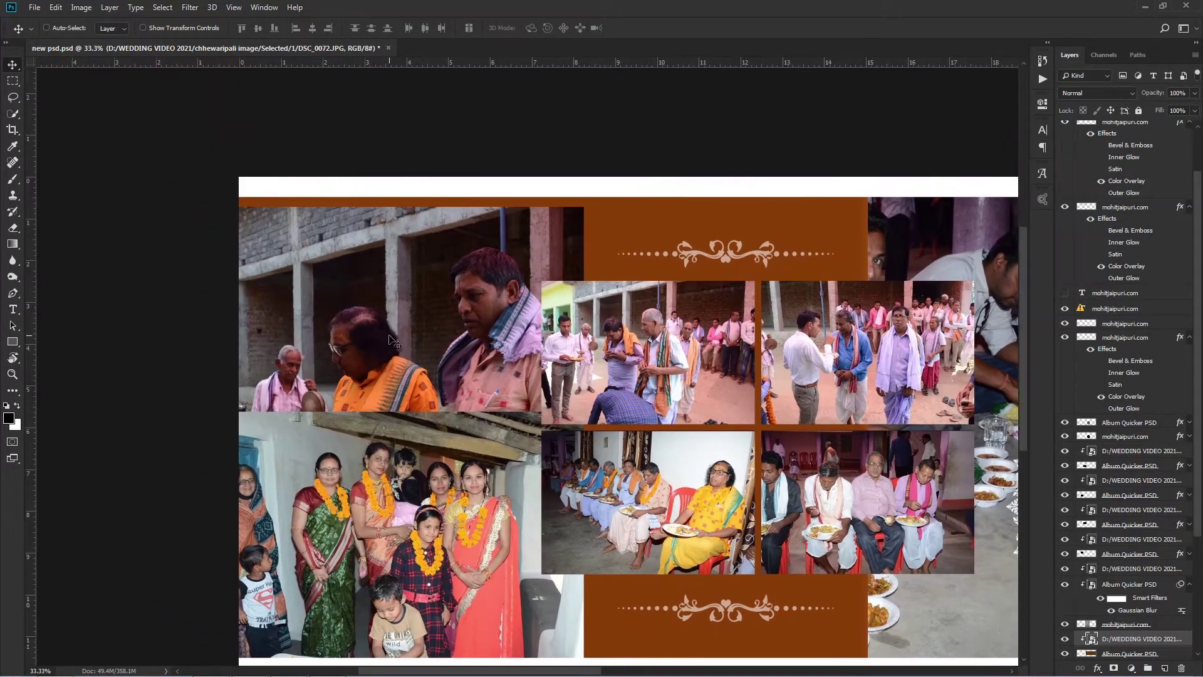
{"action": "right_click", "coordinate": [370, 326]}
{"action": "left_click", "coordinate": [375, 327]}
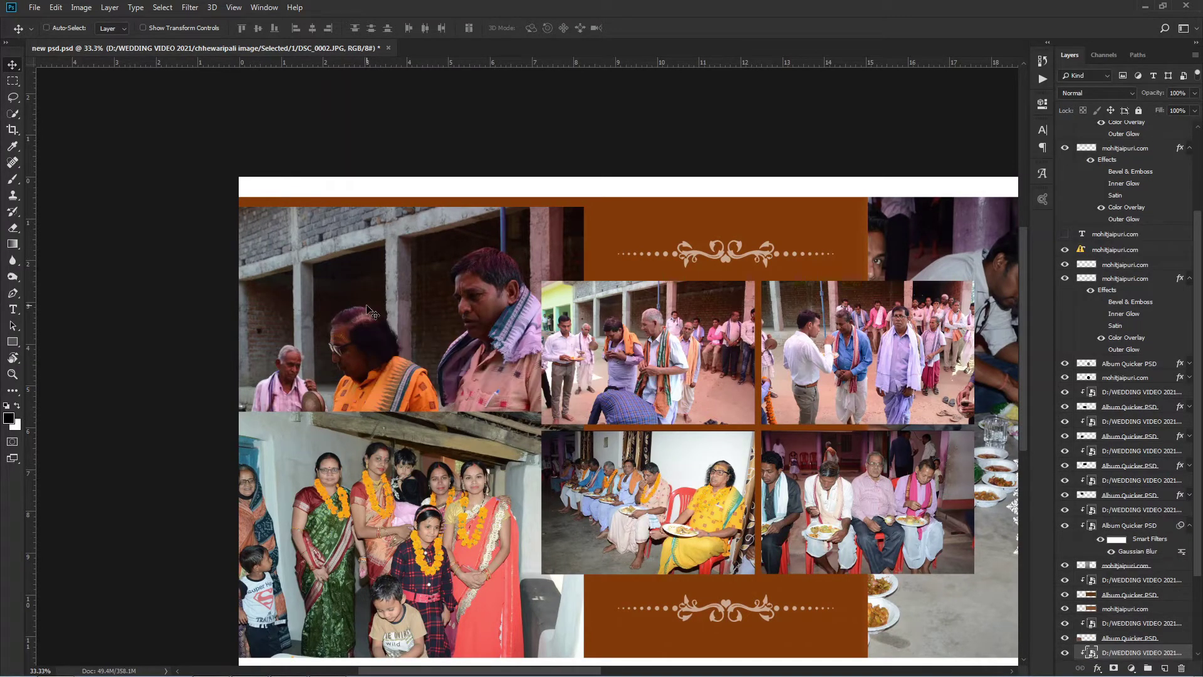
{"action": "left_click_drag", "start_coordinate": [412, 331], "coordinate": [415, 305]}
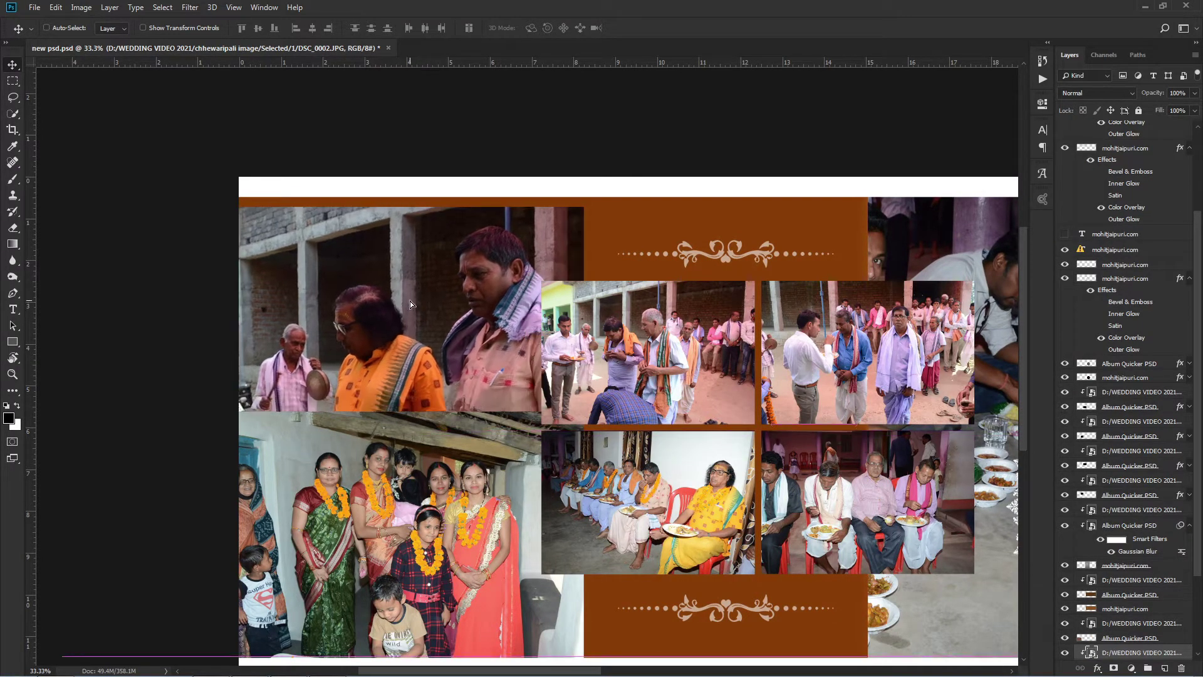
{"action": "key", "text": "ctrl+t"}
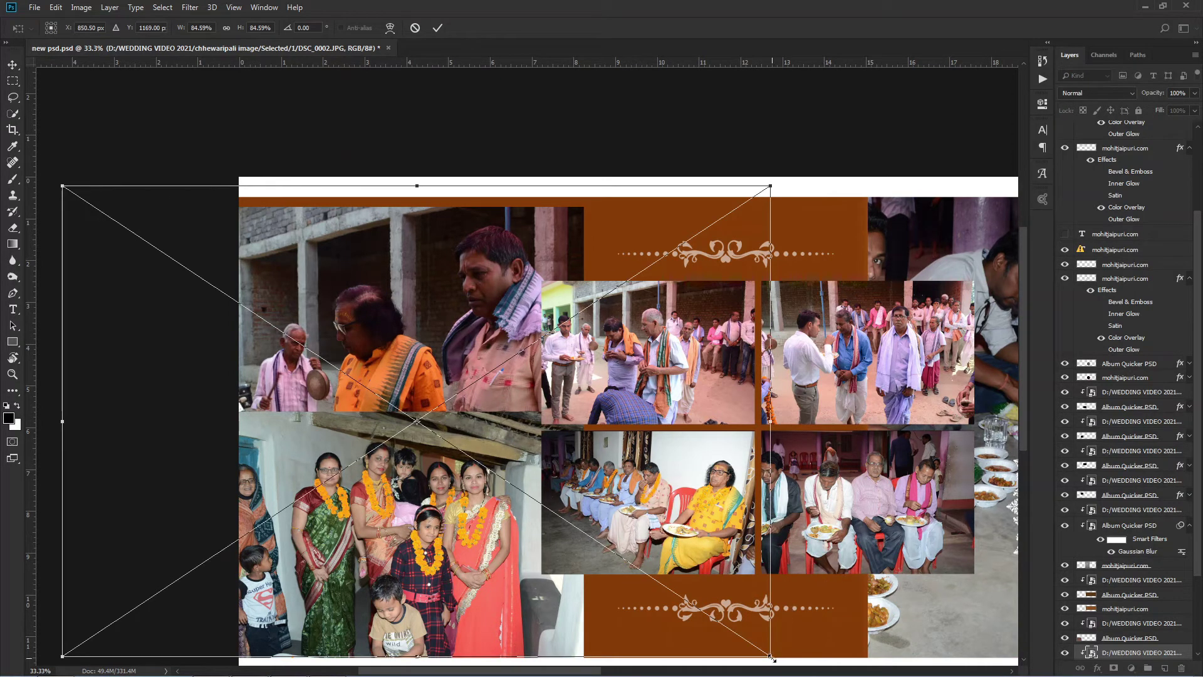
{"action": "left_click_drag", "start_coordinate": [760, 648], "coordinate": [641, 566]}
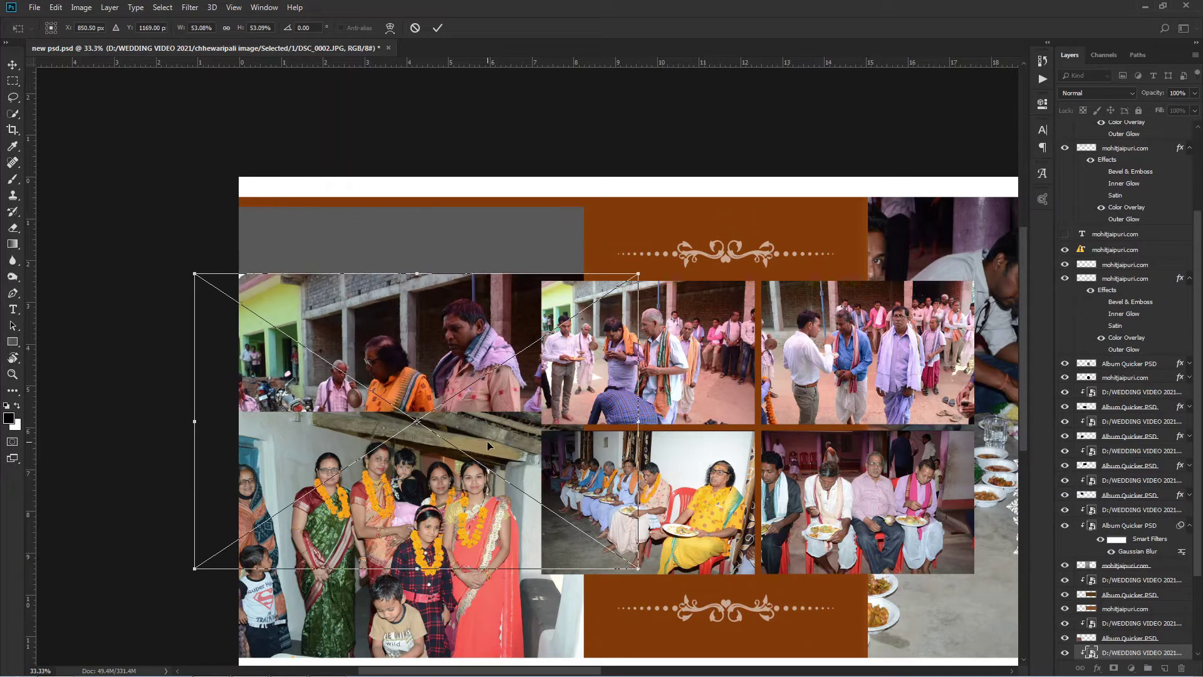
{"action": "mouse_move", "coordinate": [487, 441]}
{"action": "left_mouse_down"}
{"action": "mouse_move", "coordinate": [467, 339]}
{"action": "mouse_move", "coordinate": [470, 364]}
{"action": "left_mouse_up"}
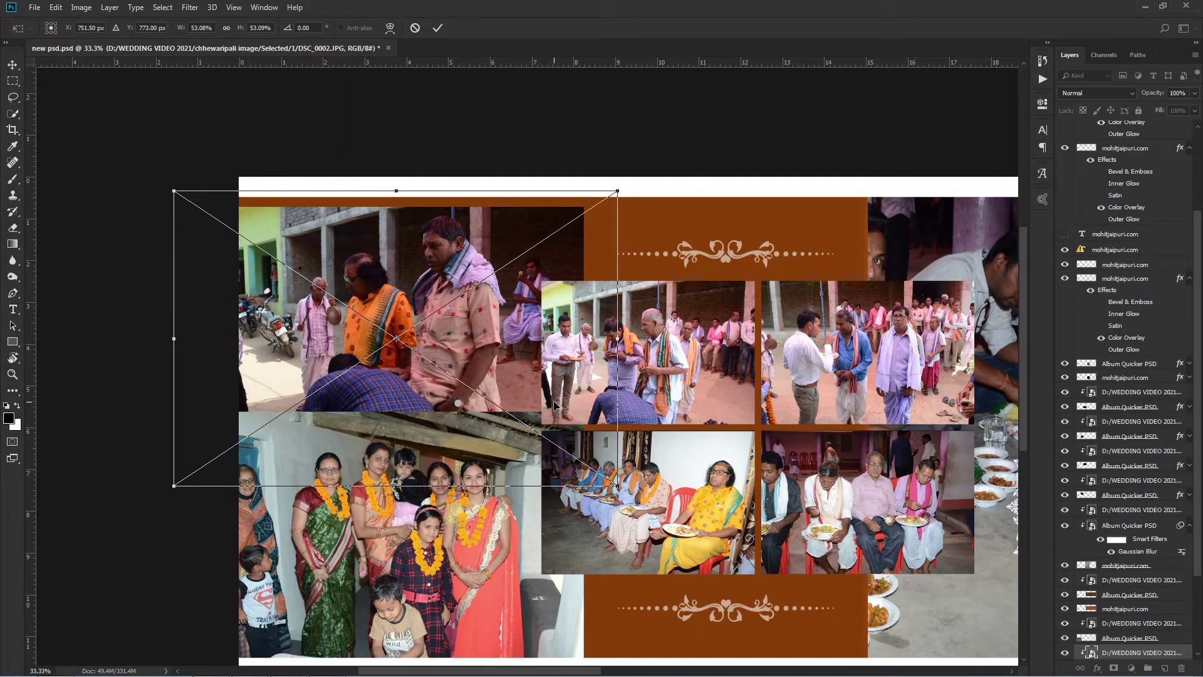
{"action": "key", "text": "shift+Up"}
{"action": "key", "text": "shift+Up"}
{"action": "key", "text": "shift+Right"}
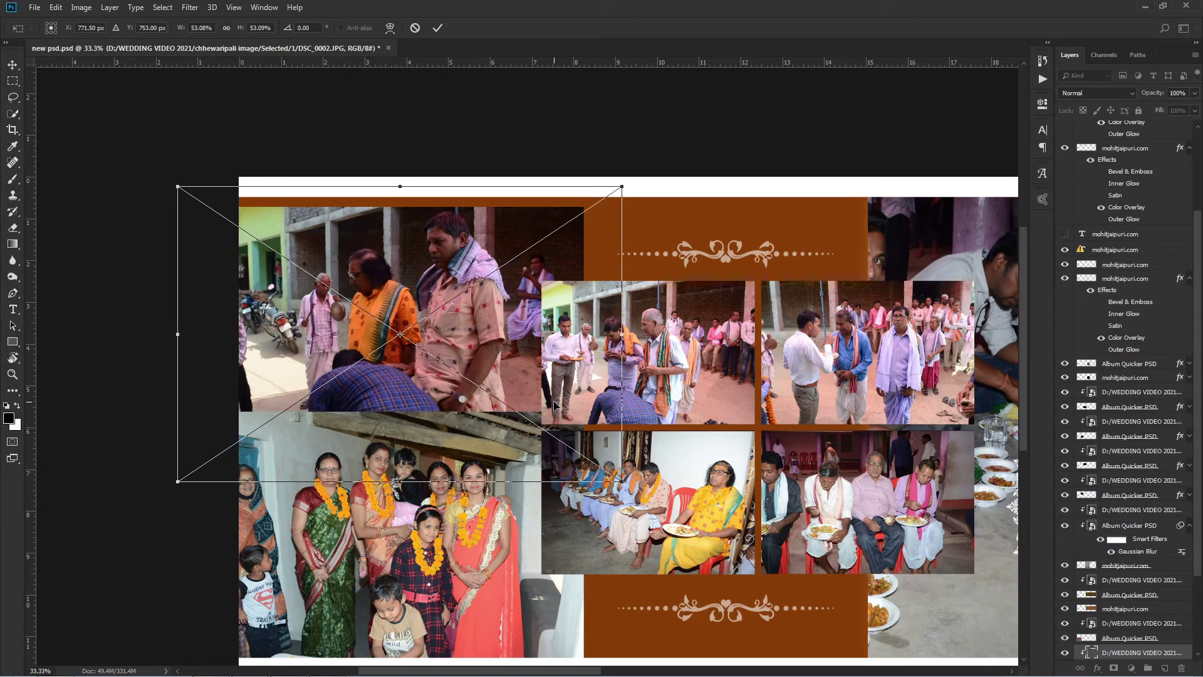
{"action": "key", "text": "shift+Left"}
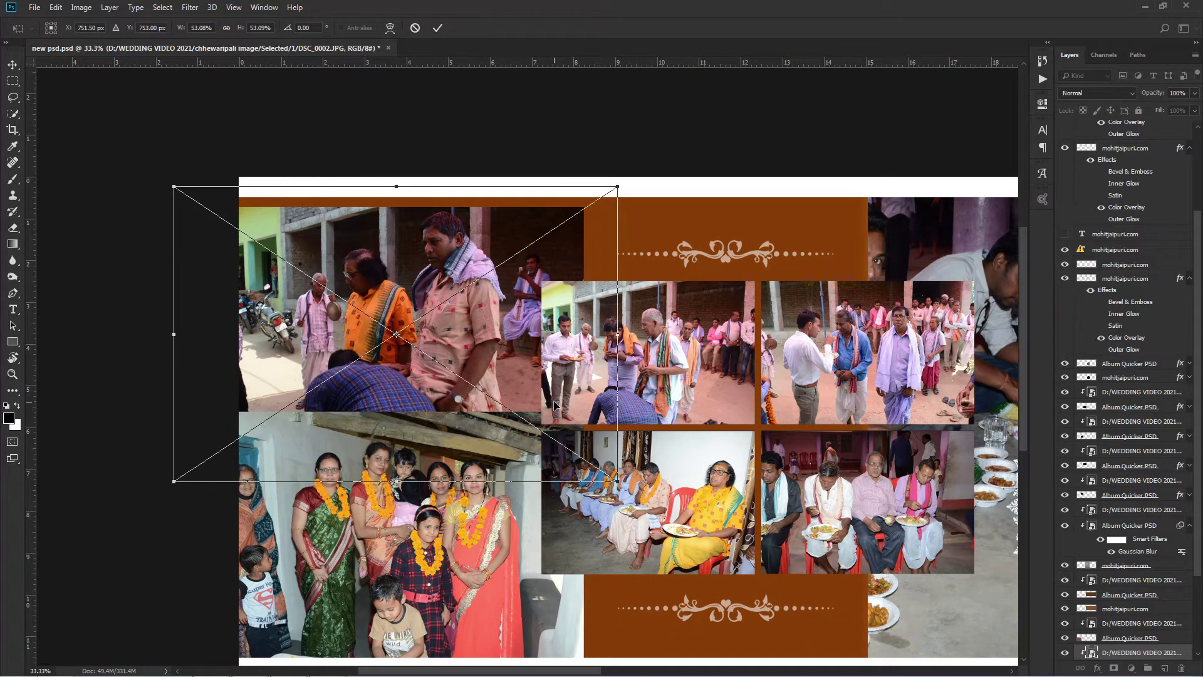
{"action": "key", "text": "ctrl+h"}
{"action": "key", "text": "Return"}
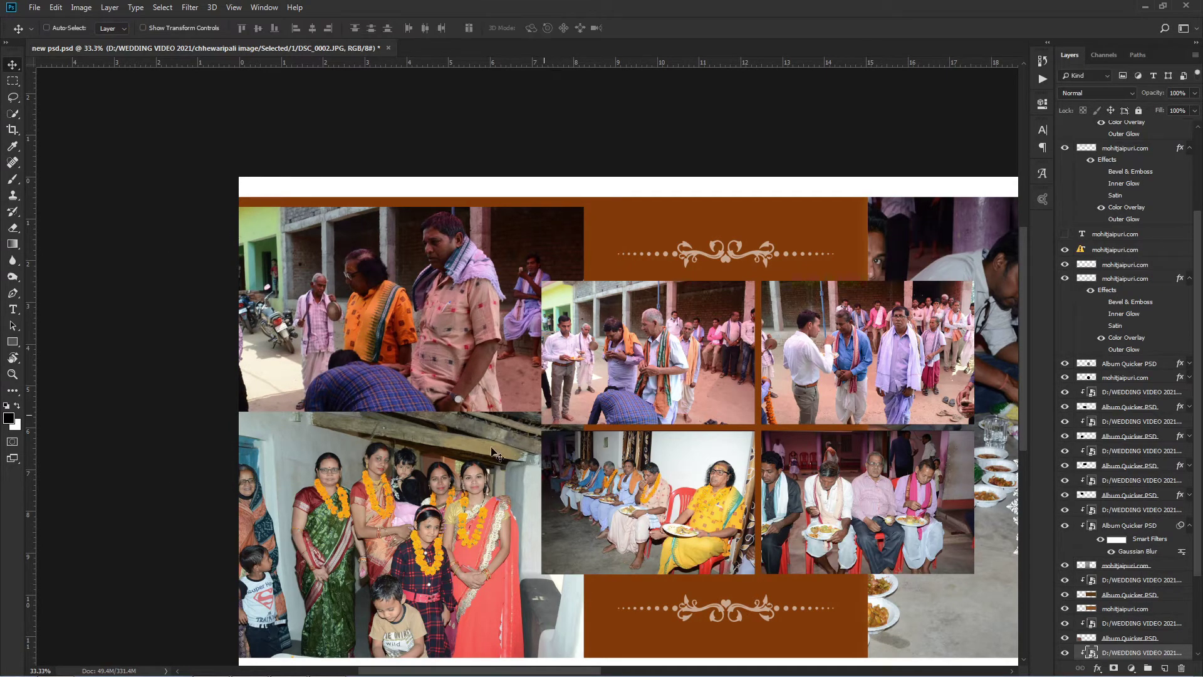
Enlarge the DSC_0029 family photo and the DSC_0010 group photo to fill their frames.
{"action": "right_click", "coordinate": [393, 426]}
{"action": "left_click", "coordinate": [396, 431]}
{"action": "key", "text": "ctrl+t"}
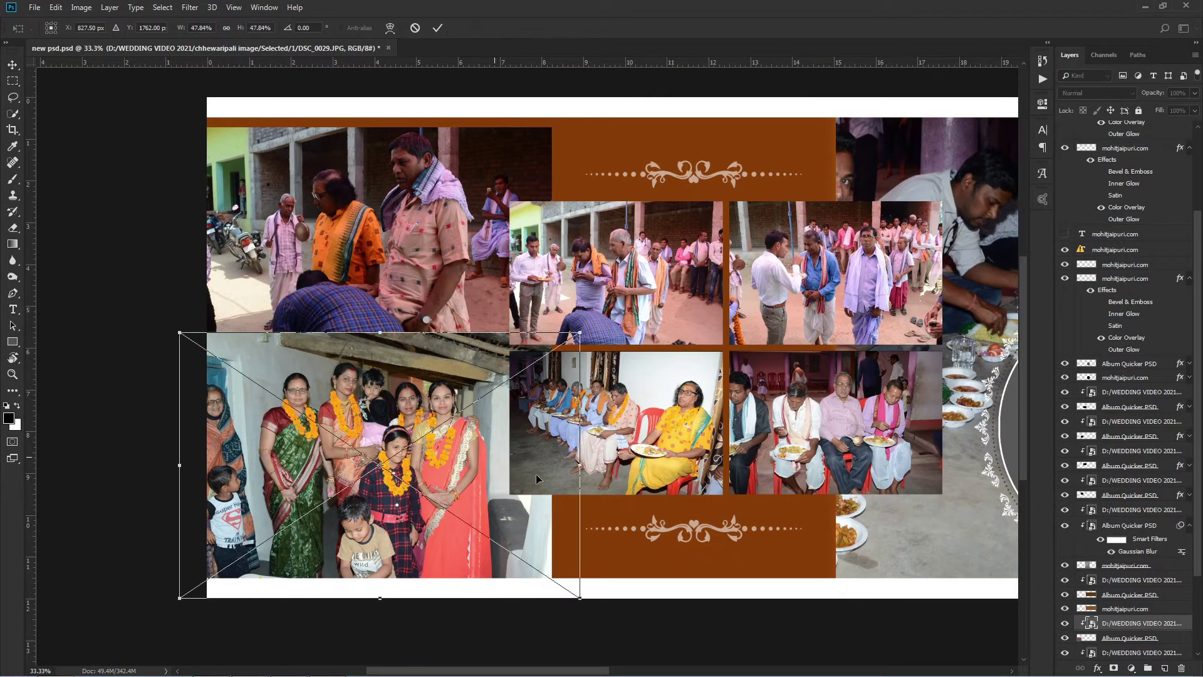
{"action": "left_click_drag", "start_coordinate": [583, 331], "coordinate": [613, 319]}
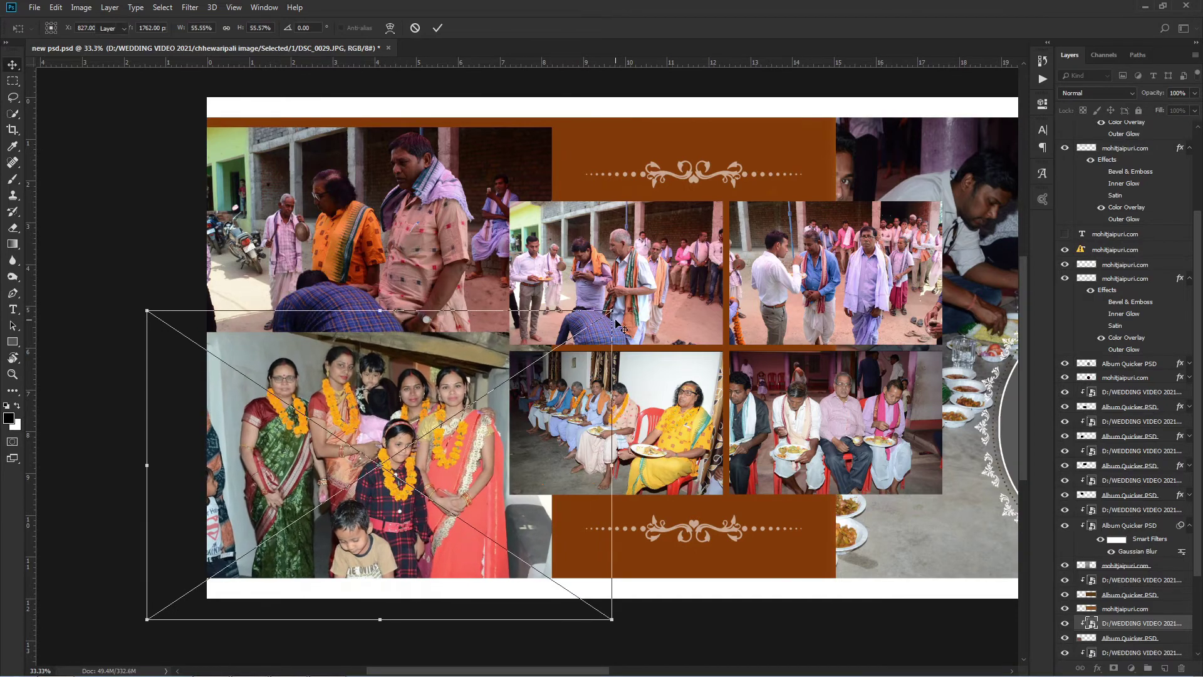
{"action": "key", "text": "Return"}
{"action": "key", "text": "ctrl+plus"}
{"action": "key", "text": "ctrl+plus"}
{"action": "left_click", "coordinate": [482, 353]}
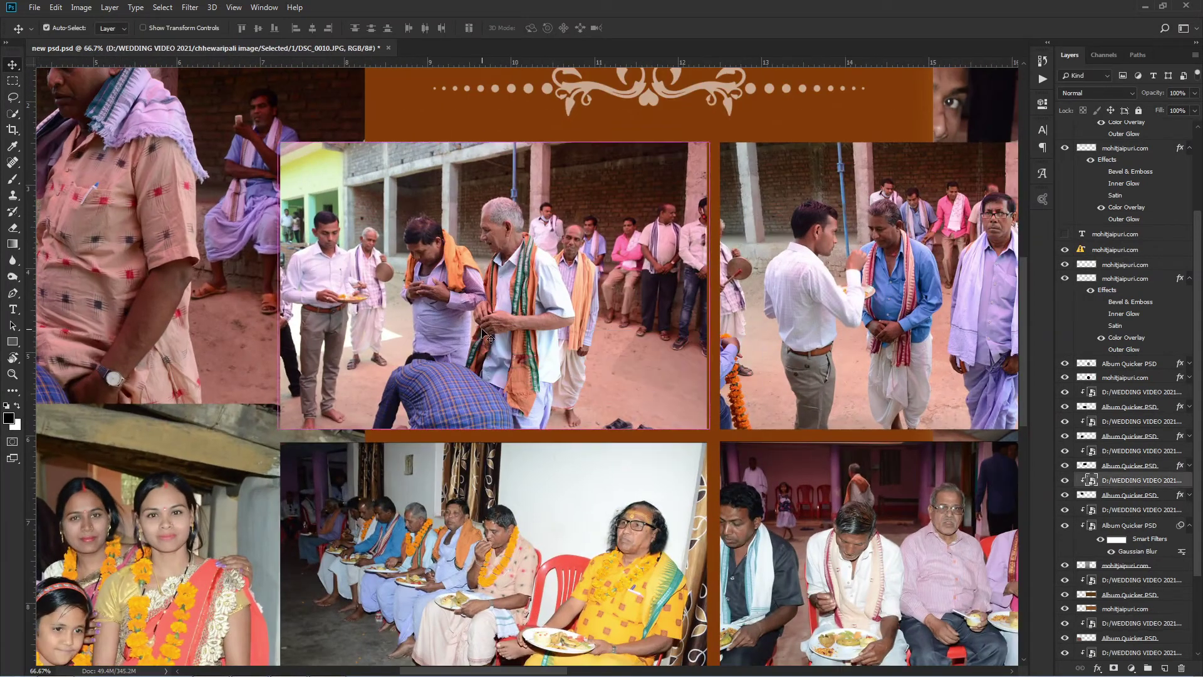
{"action": "key", "text": "ctrl+t"}
{"action": "left_click_drag", "start_coordinate": [725, 443], "coordinate": [747, 468]}
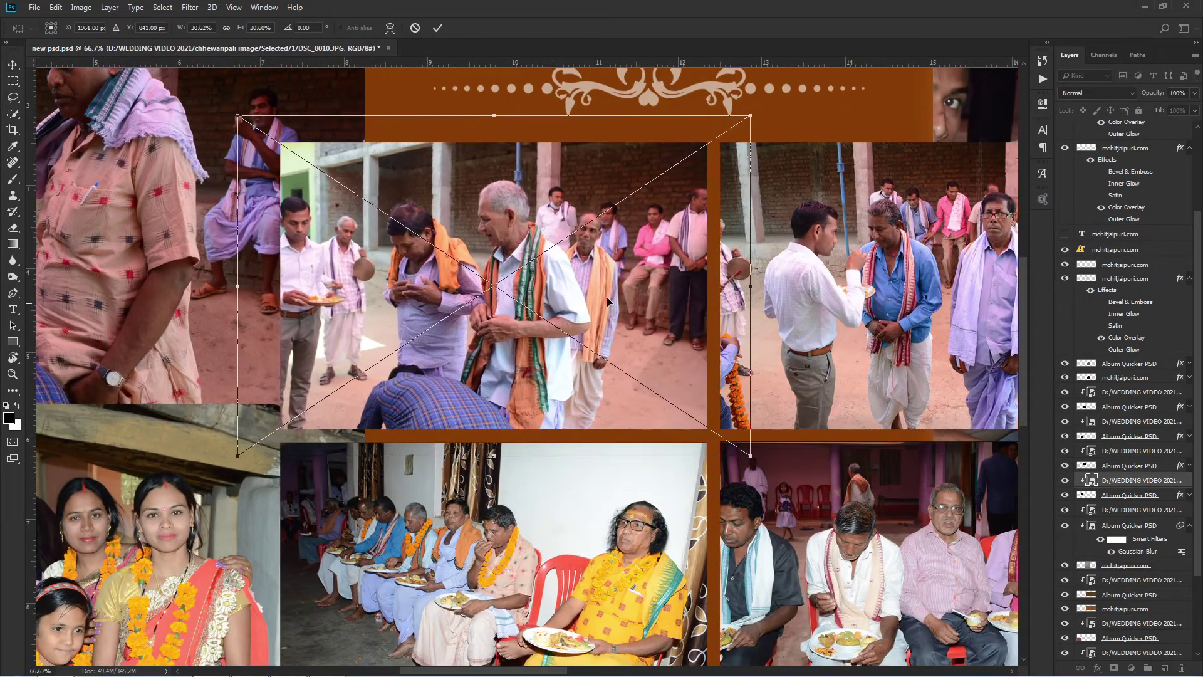
{"action": "left_click_drag", "start_coordinate": [608, 302], "coordinate": [620, 289]}
{"action": "key", "text": "Return"}
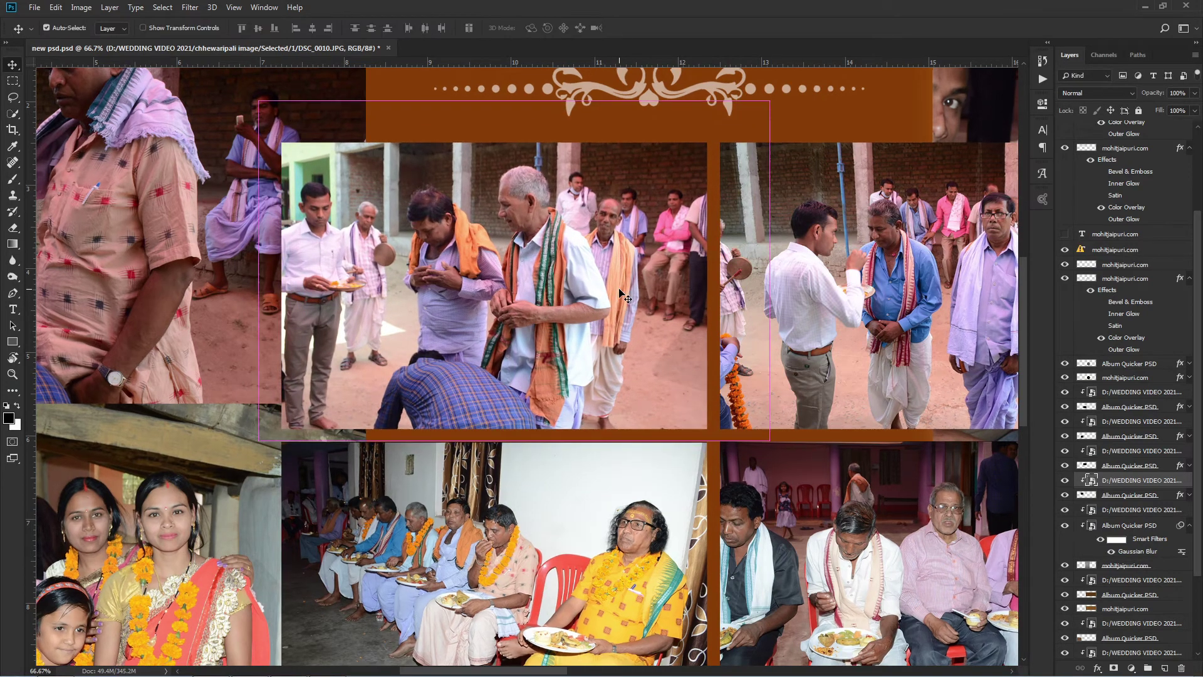
{"action": "key", "text": "ctrl+minus"}
Resize DSC_0016 and the bottom-right DSC_0039 photo to fill their frames.
{"action": "left_click", "coordinate": [617, 313]}
{"action": "key", "text": "ctrl+t"}
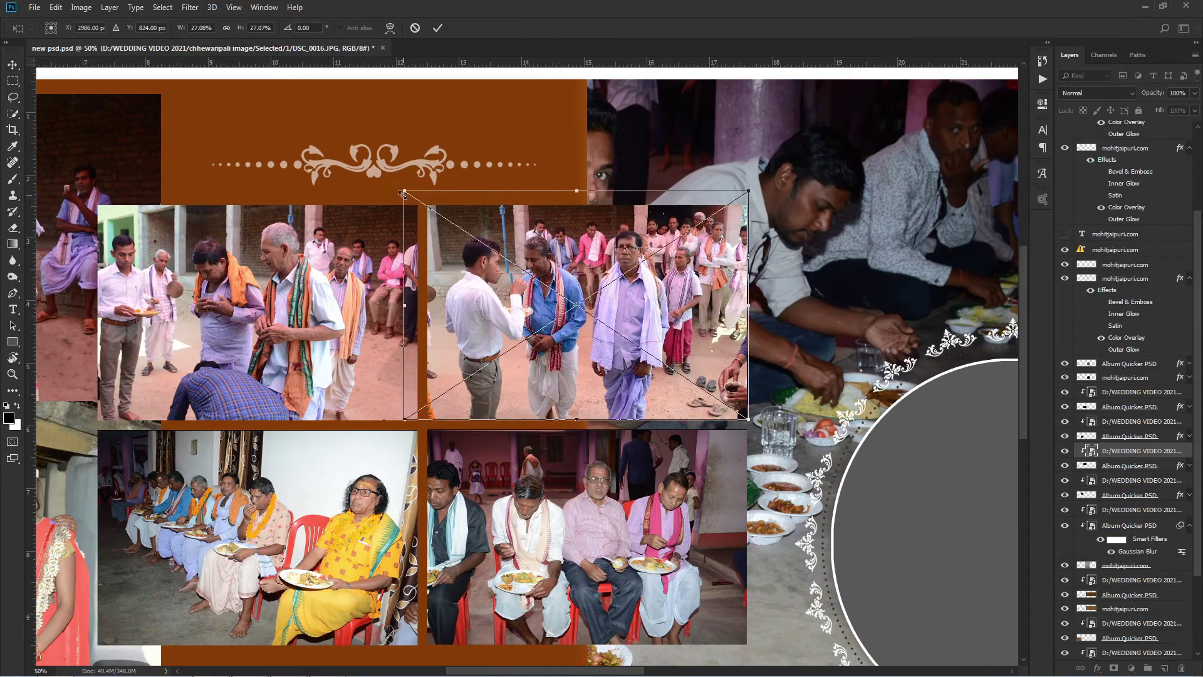
{"action": "key", "text": "Return"}
{"action": "left_click_drag", "start_coordinate": [277, 479], "coordinate": [456, 360]}
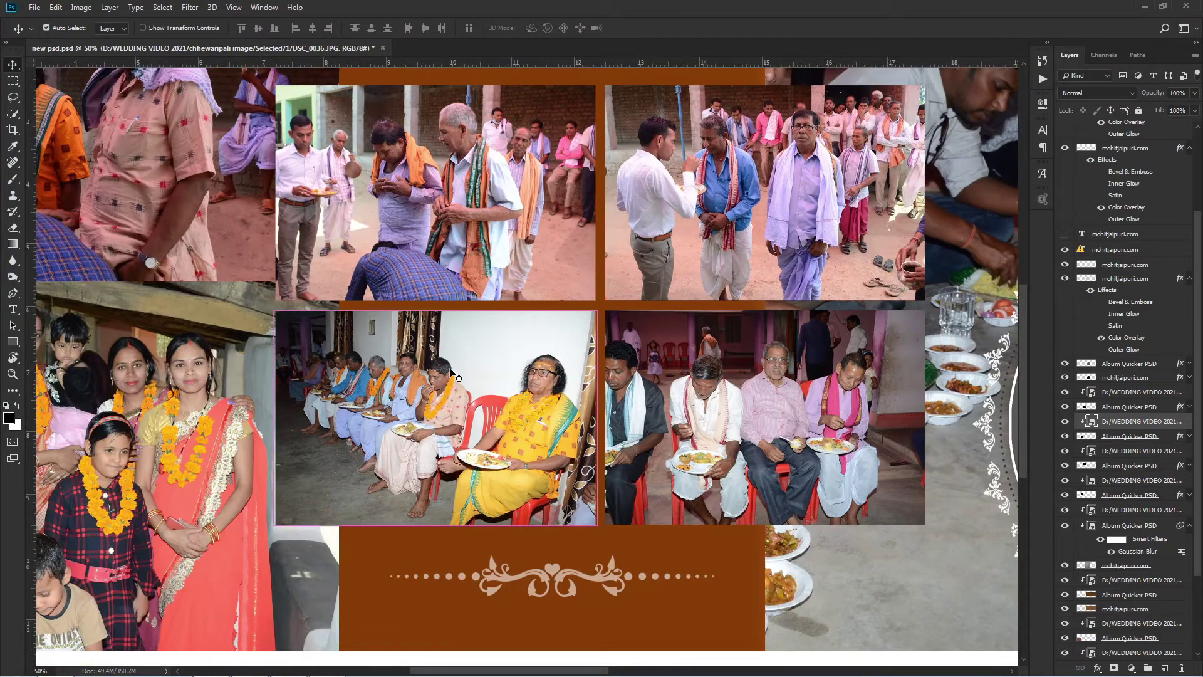
{"action": "left_click", "coordinate": [764, 416], "text": "ctrl"}
{"action": "key", "text": "ctrl+t"}
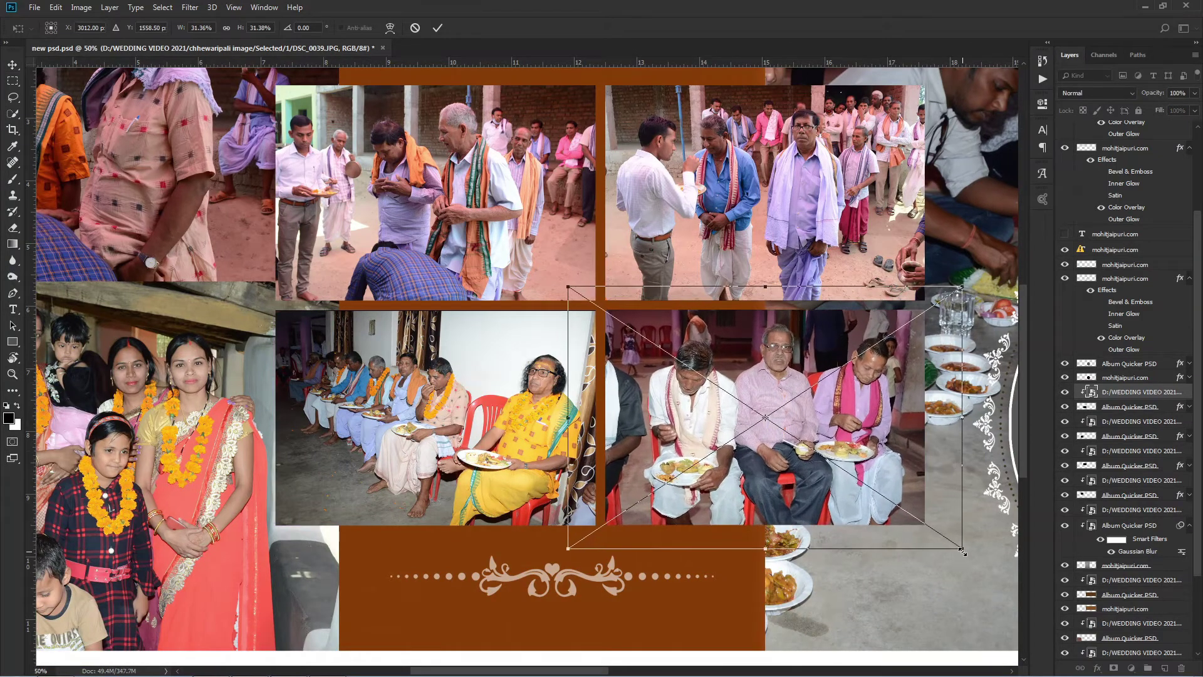
{"action": "left_click_drag", "start_coordinate": [952, 545], "coordinate": [971, 555]}
{"action": "key", "text": "Return"}
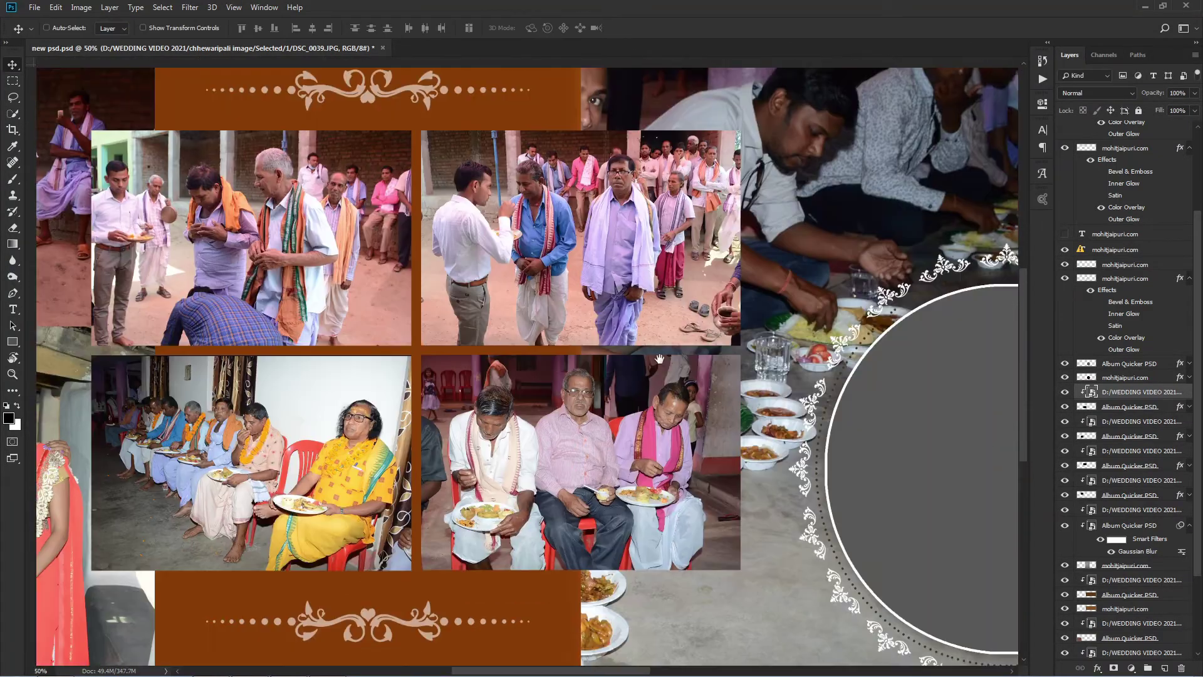
{"action": "key", "text": "ctrl+minus"}
{"action": "left_click", "coordinate": [458, 351], "text": "ctrl"}
{"action": "key", "text": "ctrl+t"}
Shrink the DSC_0048 meal photo to about 40 percent, positioned above the centre circle.
{"action": "scroll", "coordinate": [458, 352], "scroll_direction": "down", "scroll_amount": 2}
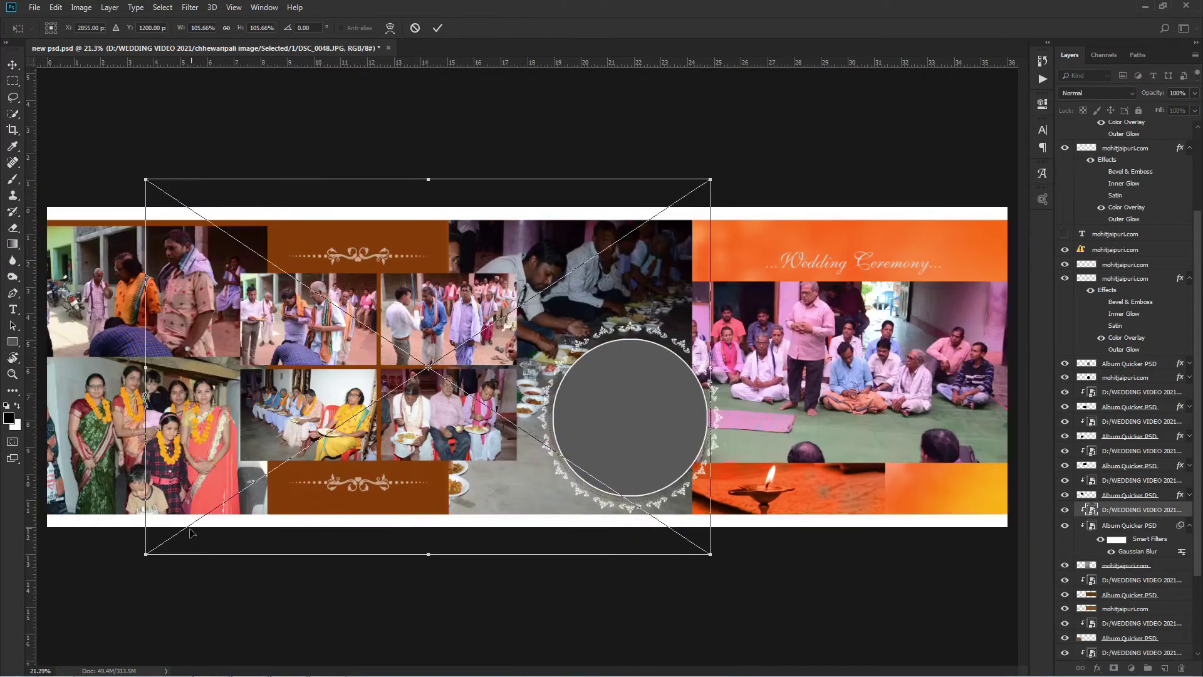
{"action": "left_click_drag", "start_coordinate": [148, 555], "coordinate": [408, 355]}
{"action": "left_click_drag", "start_coordinate": [432, 348], "coordinate": [440, 336]}
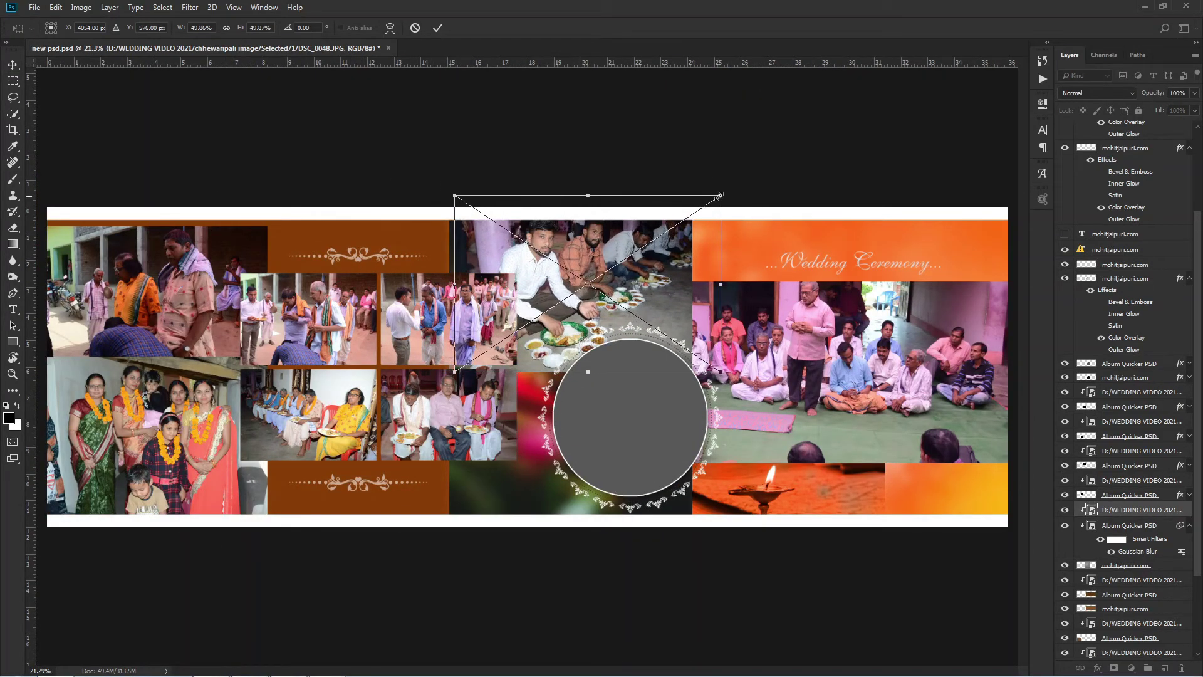
{"action": "left_click_drag", "start_coordinate": [717, 197], "coordinate": [699, 212]}
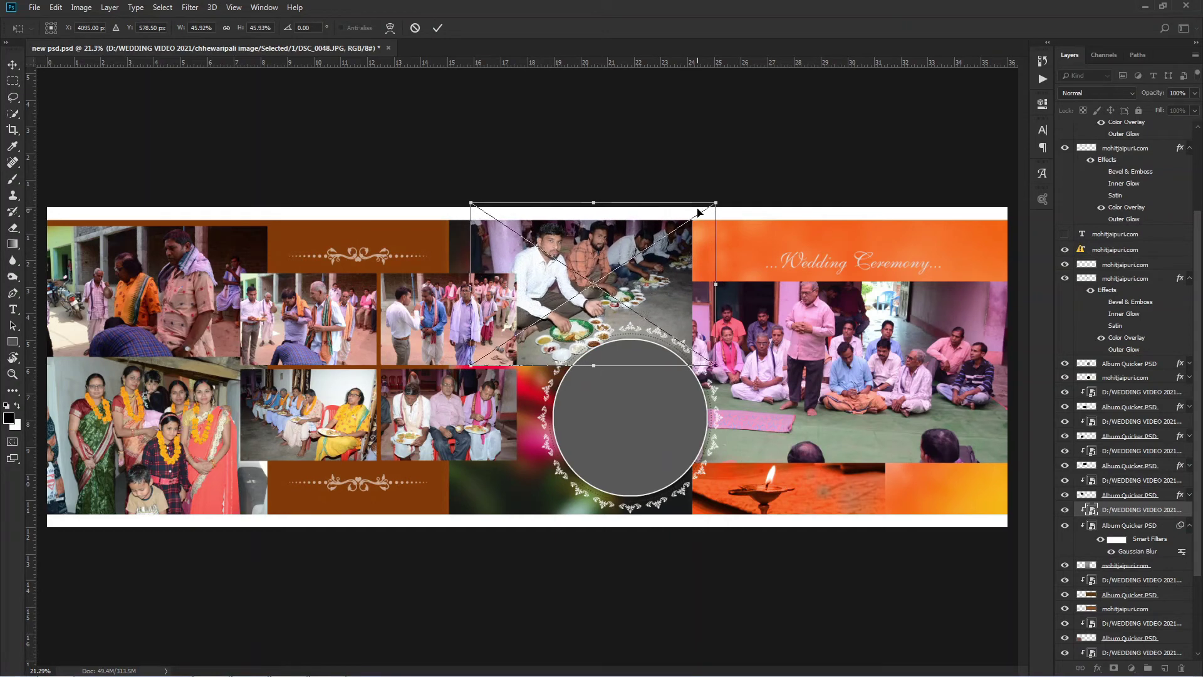
{"action": "key", "text": "shift+Down"}
{"action": "left_click_drag", "start_coordinate": [474, 363], "coordinate": [505, 346]}
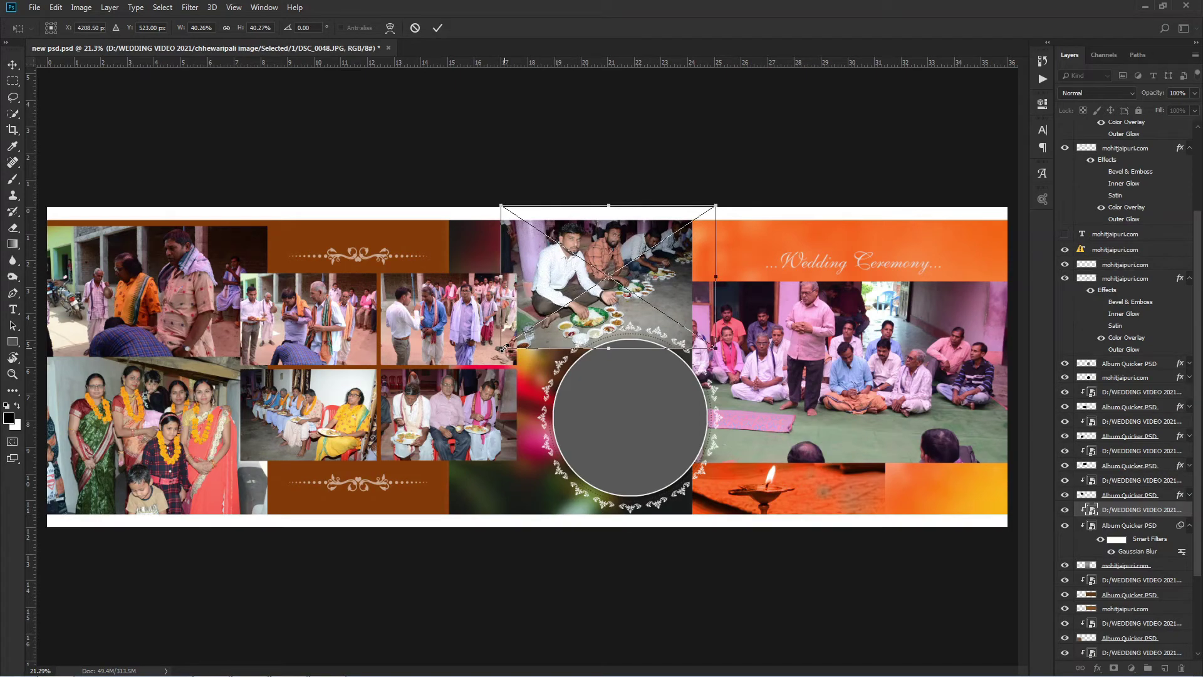
{"action": "key", "text": "Return"}
{"action": "key", "text": "ctrl+plus"}
Shrink the DSC_0072 gathering photo to about three quarters size.
{"action": "right_click", "coordinate": [677, 417]}
{"action": "left_click", "coordinate": [684, 416]}
{"action": "key", "text": "ctrl+t"}
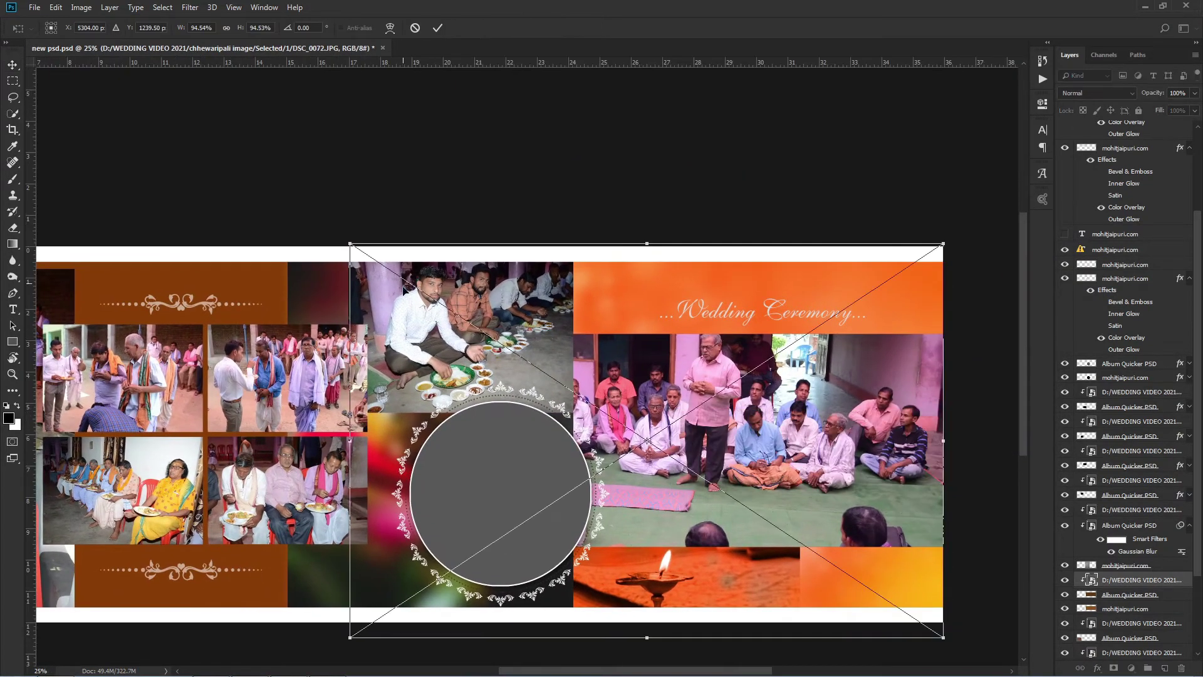
{"action": "left_click_drag", "start_coordinate": [349, 242], "coordinate": [485, 318]}
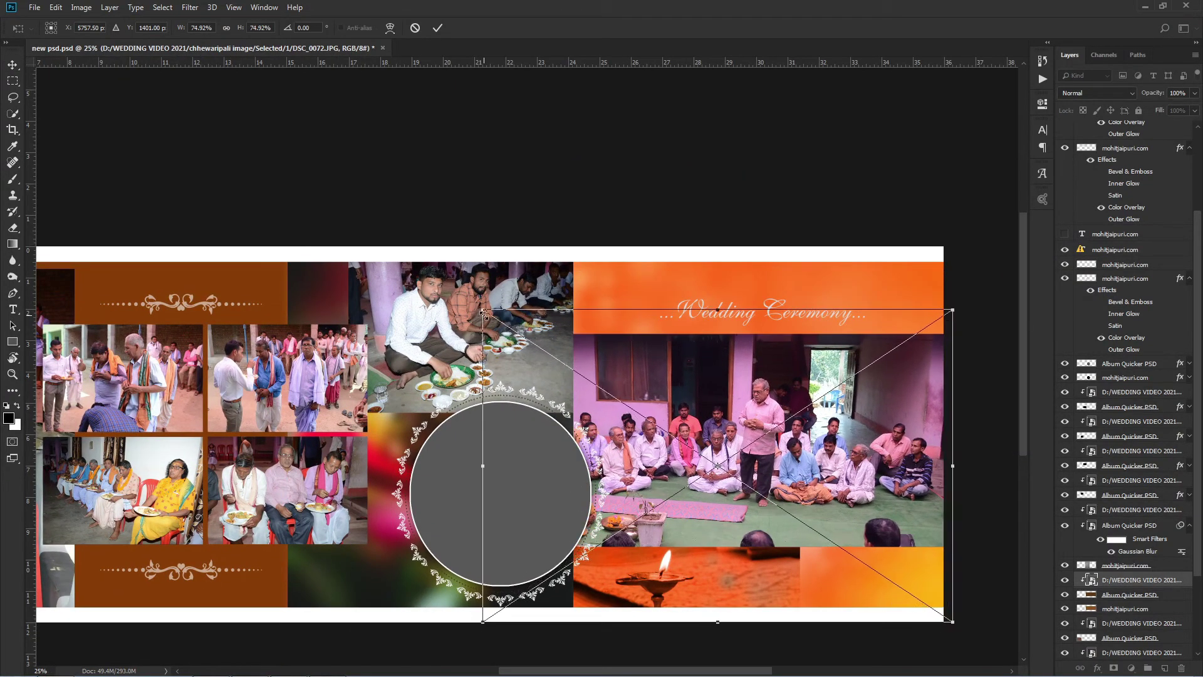
{"action": "key", "text": "Return"}
{"action": "scroll", "coordinate": [721, 351], "scroll_direction": "left", "scroll_amount": 5}
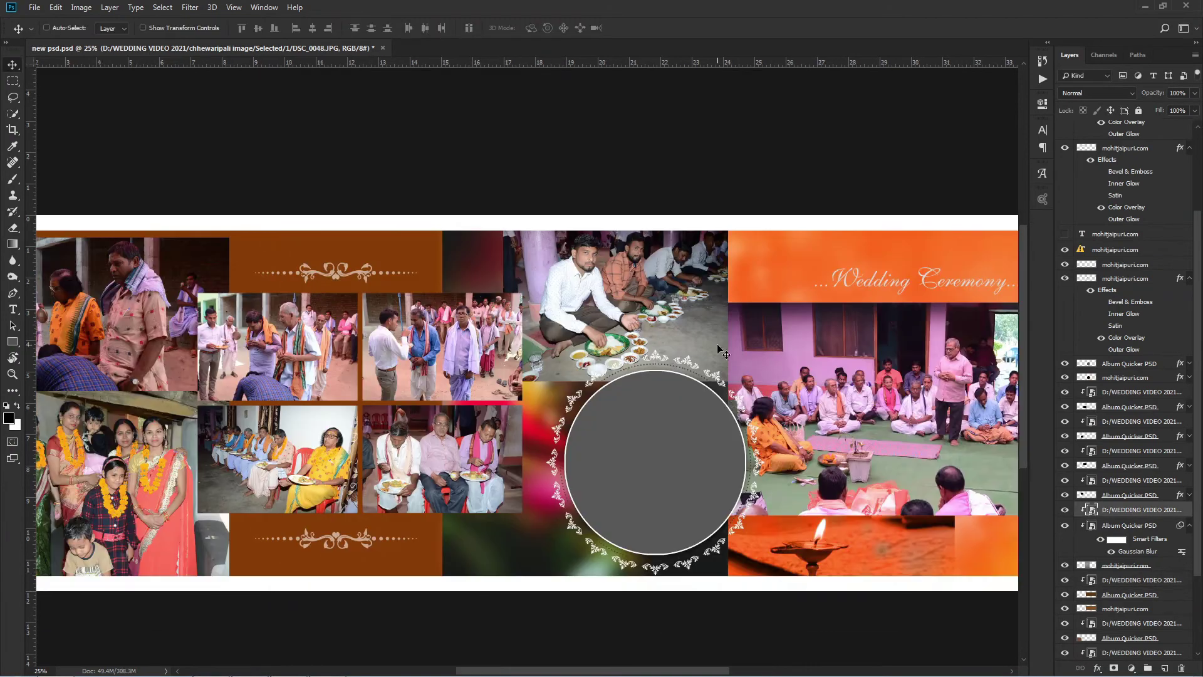
Add a layer mask to the meal photo and brush away its lower-left edge.
{"action": "left_click", "coordinate": [1115, 668]}
{"action": "key", "text": "b"}
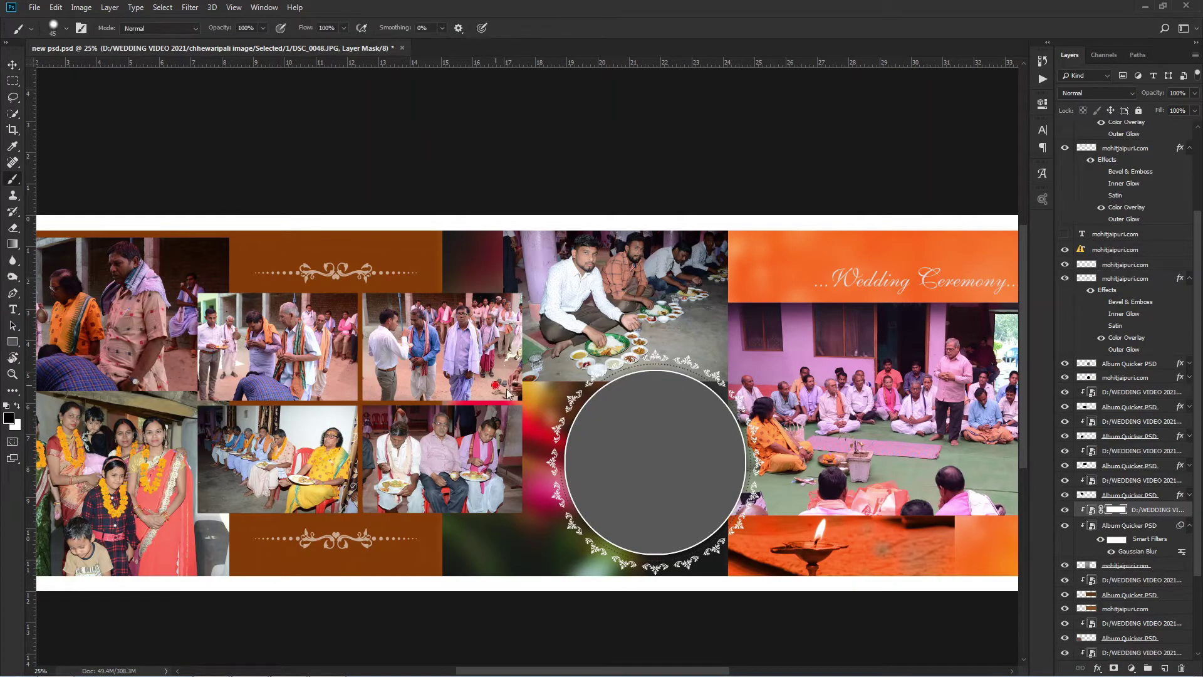
{"action": "left_click_drag", "start_coordinate": [526, 373], "coordinate": [554, 379]}
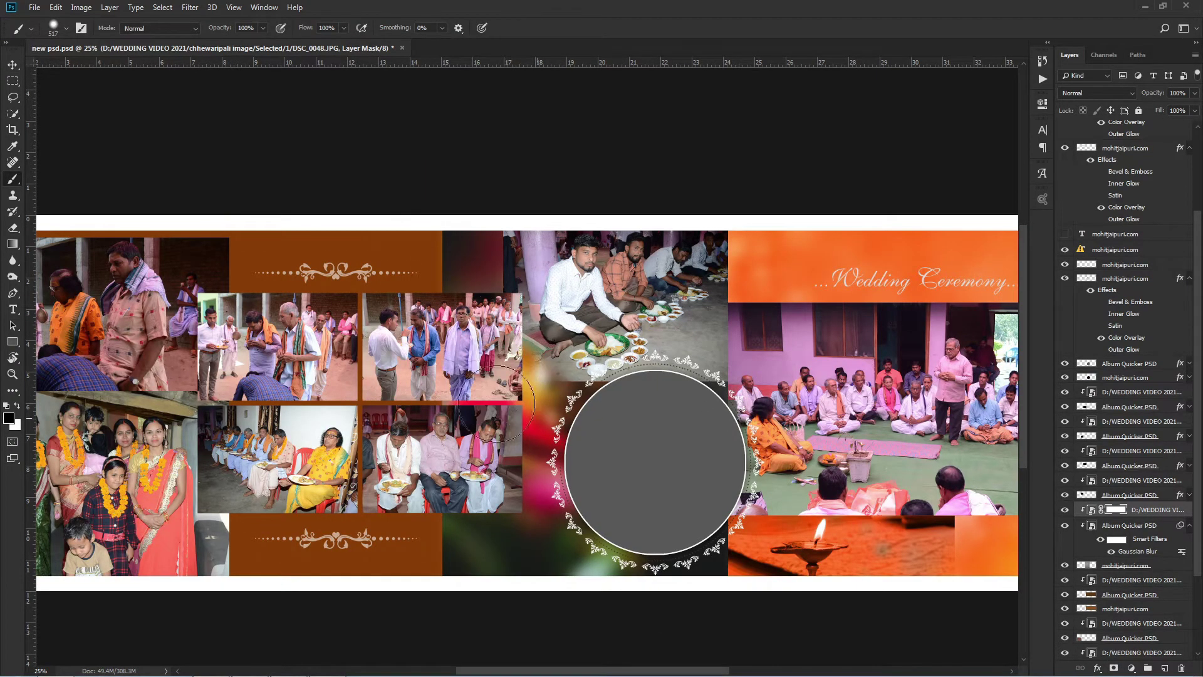
{"action": "key", "text": "v"}
{"action": "mouse_move", "coordinate": [301, 365]}
{"action": "left_mouse_down"}
{"action": "mouse_move", "coordinate": [446, 347]}
{"action": "mouse_move", "coordinate": [432, 343]}
{"action": "left_mouse_up"}
{"action": "key", "text": "ctrl+r"}
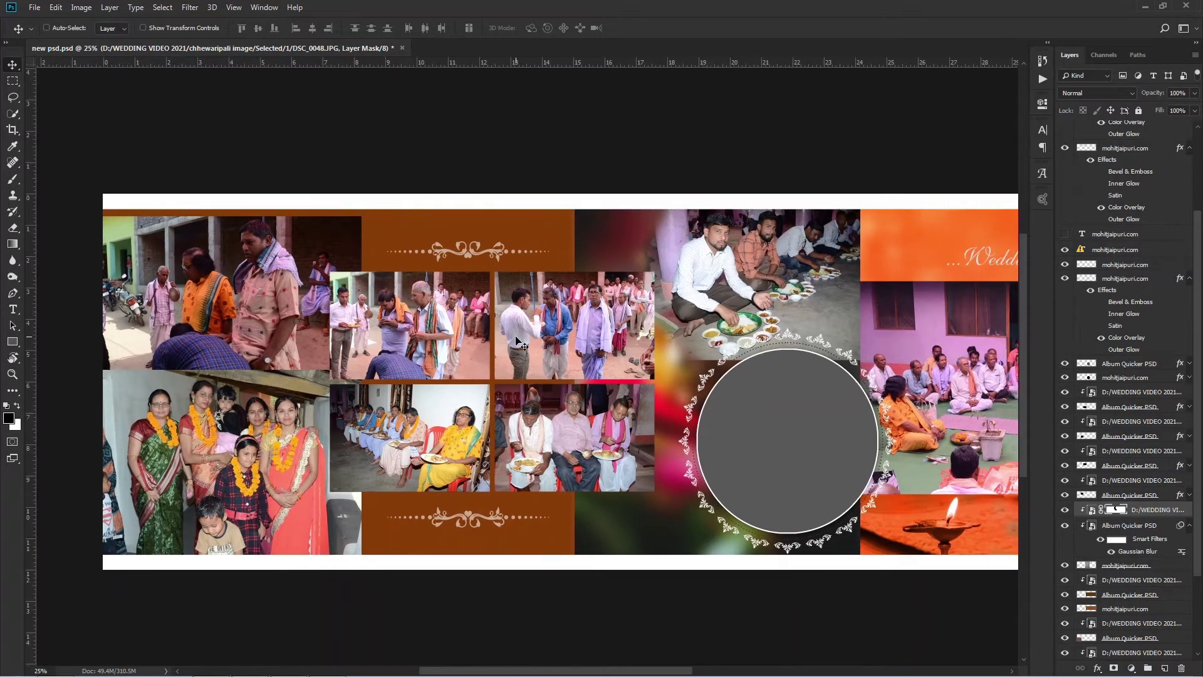
{"action": "scroll", "coordinate": [515, 339], "scroll_direction": "up", "scroll_amount": 3}
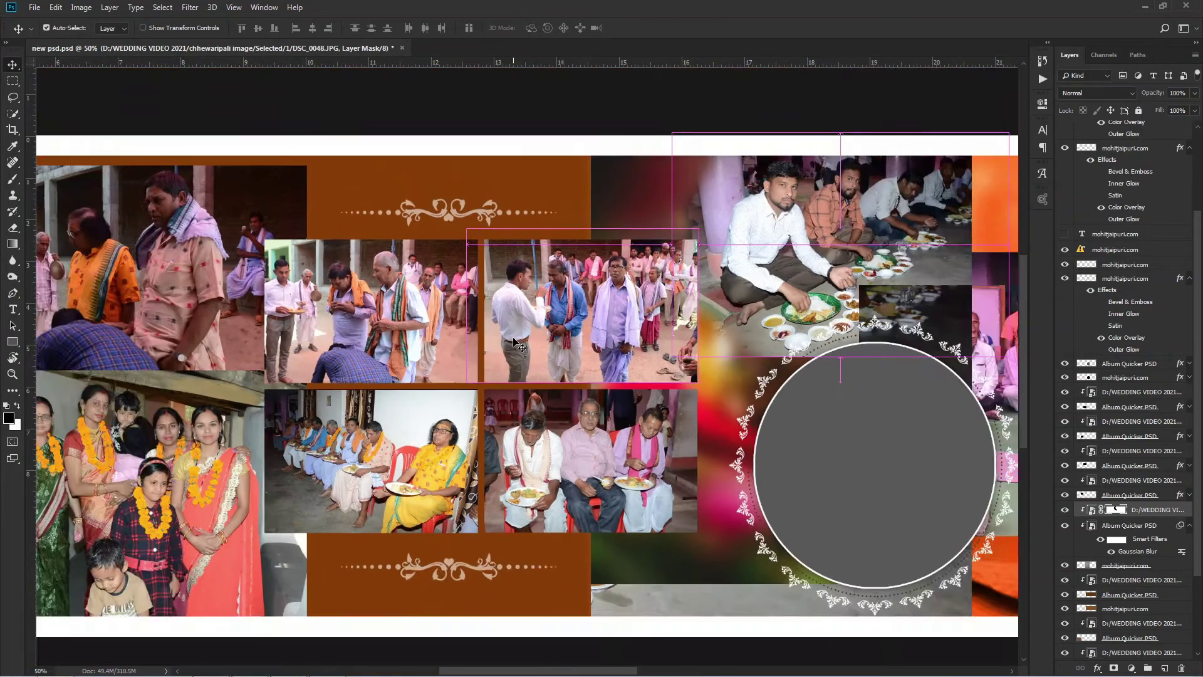
{"action": "scroll", "coordinate": [515, 341], "scroll_direction": "down", "scroll_amount": 3}
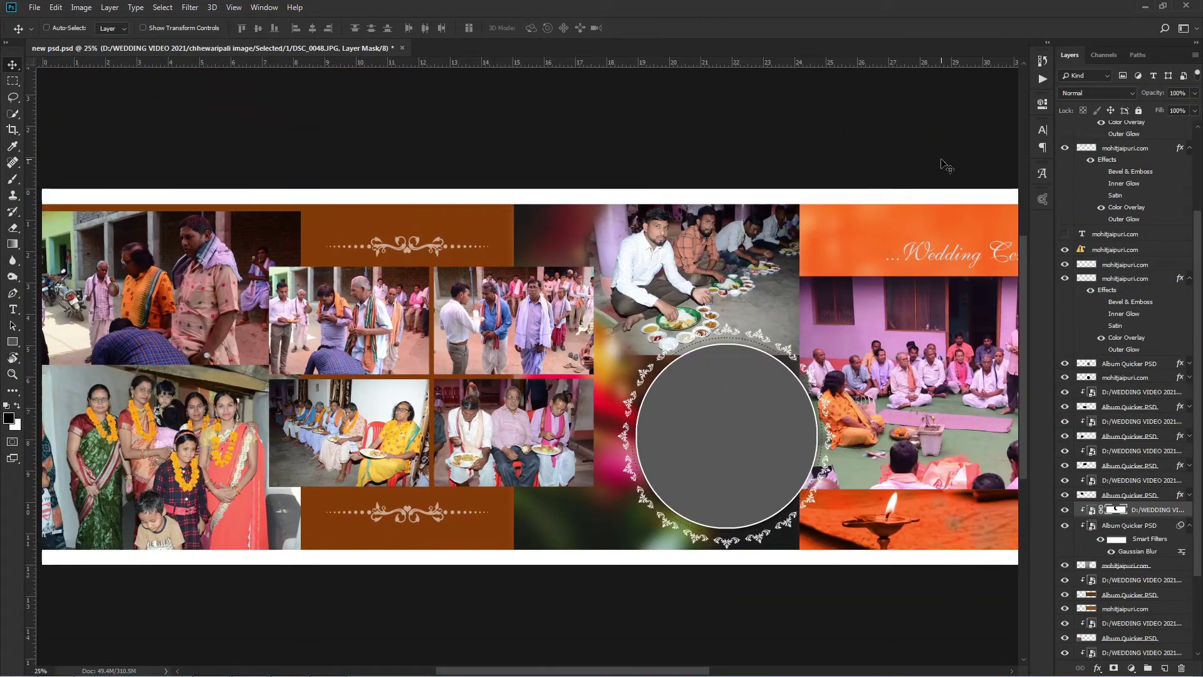
{"action": "mouse_move", "coordinate": [678, 412]}
{"action": "left_mouse_down"}
{"action": "mouse_move", "coordinate": [514, 380]}
{"action": "mouse_move", "coordinate": [478, 361]}
{"action": "left_mouse_up"}
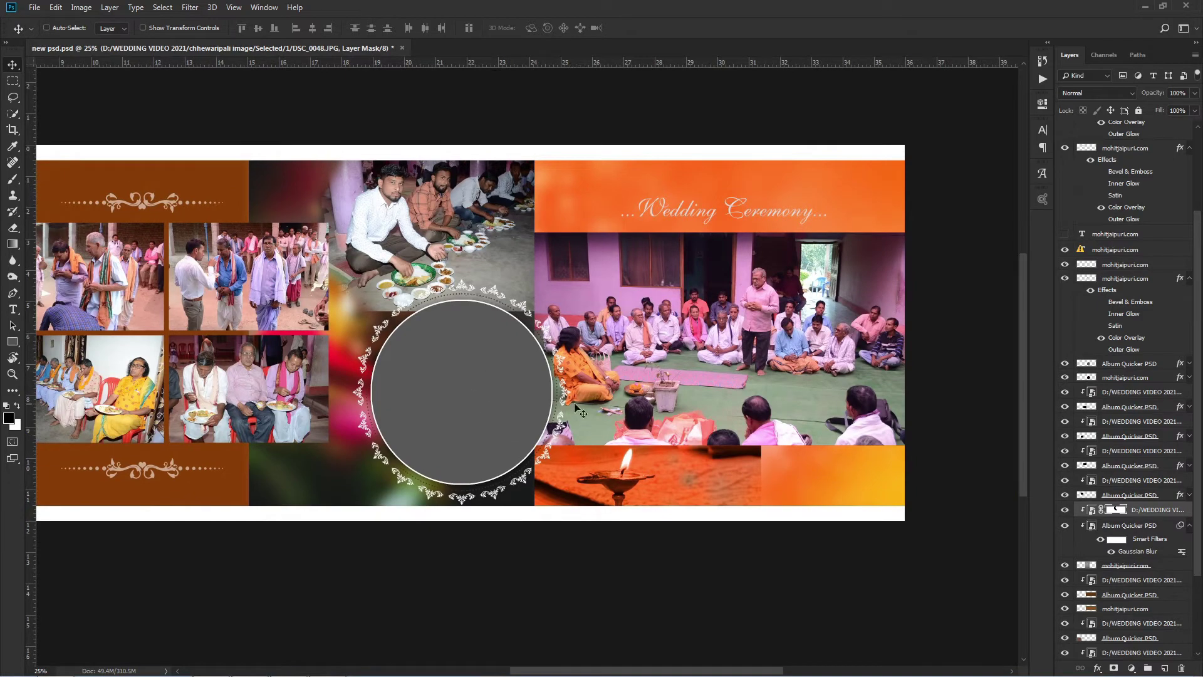
Minimize Photoshop and open the folder of retouched PSD files.
{"action": "left_click", "coordinate": [1145, 7]}
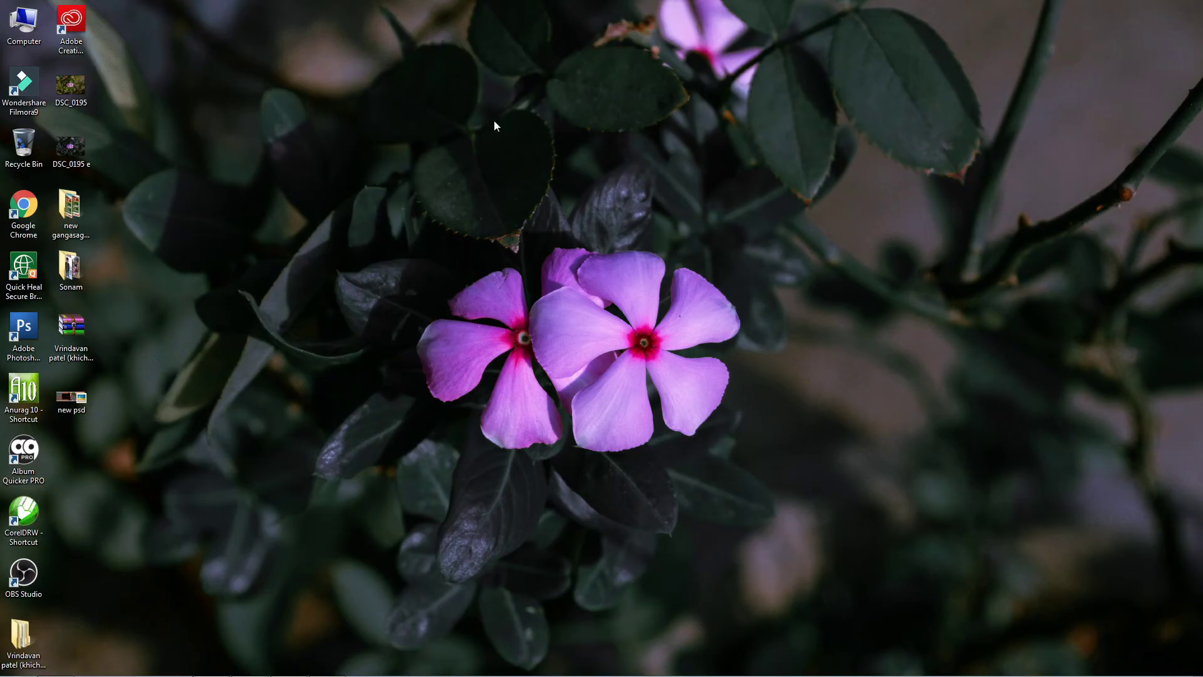
{"action": "double_click", "coordinate": [24, 24]}
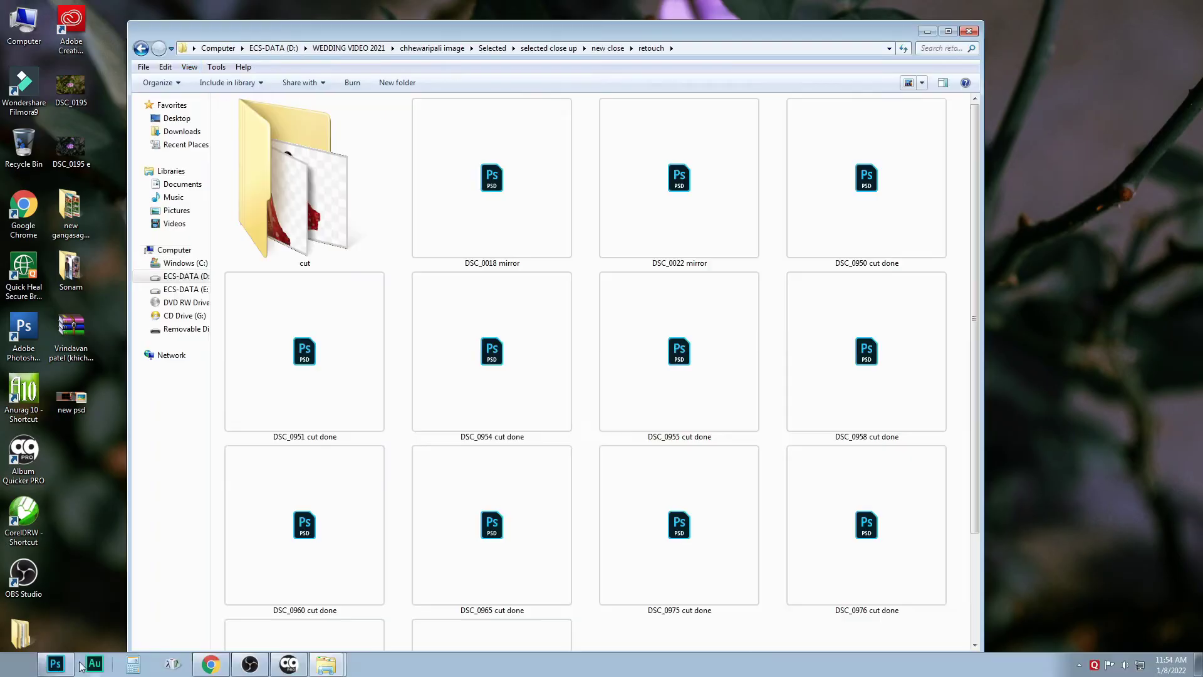
{"action": "left_click", "coordinate": [63, 664]}
{"action": "left_click_drag", "start_coordinate": [419, 384], "coordinate": [505, 386]}
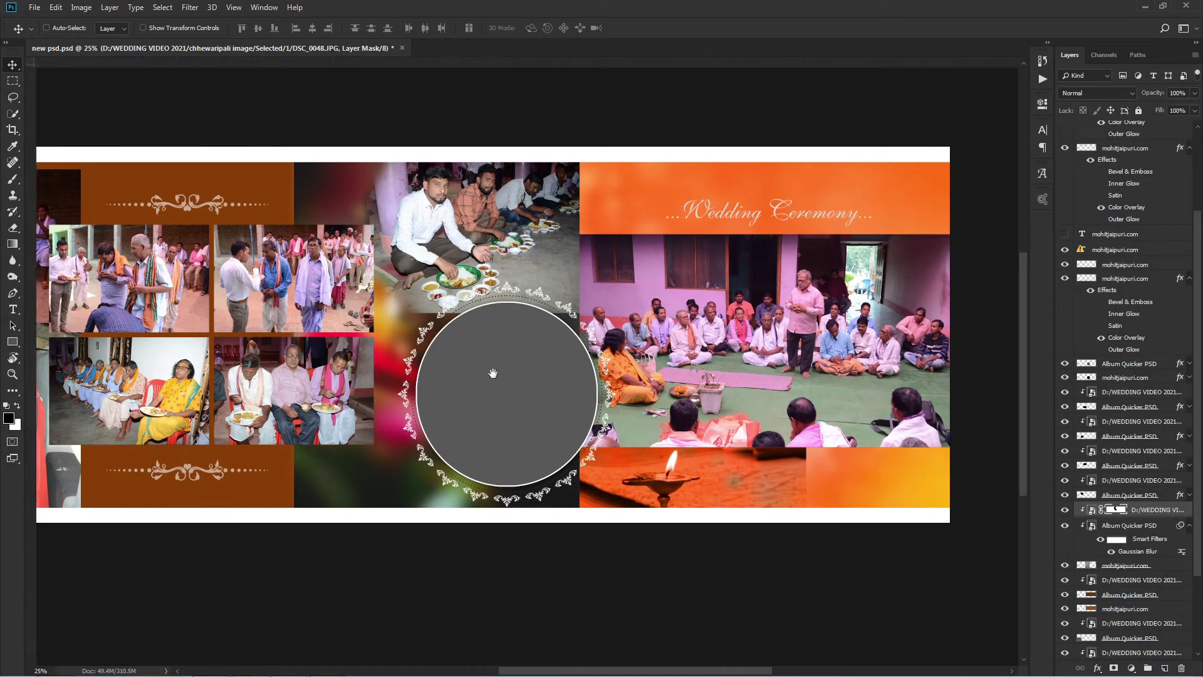
{"action": "key", "text": "alt+Tab"}
Preview DSC_0018 mirror and the bride cutout in Picasa, then return to Photoshop.
{"action": "double_click", "coordinate": [504, 170]}
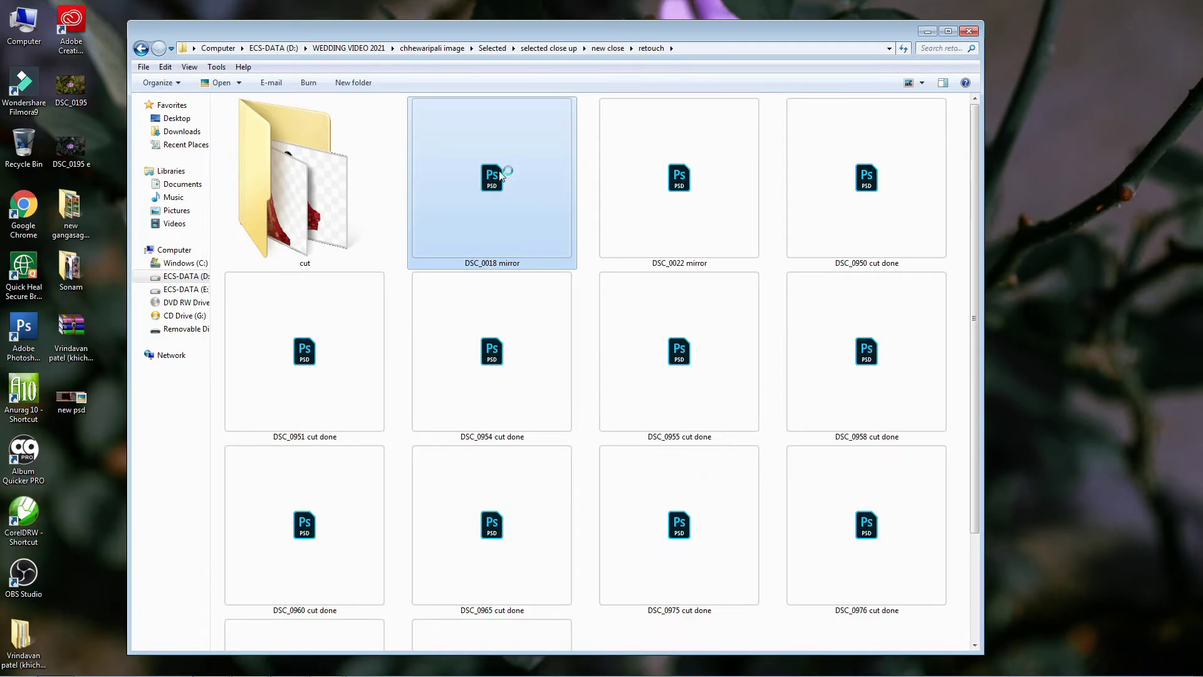
{"action": "key", "text": "Left"}
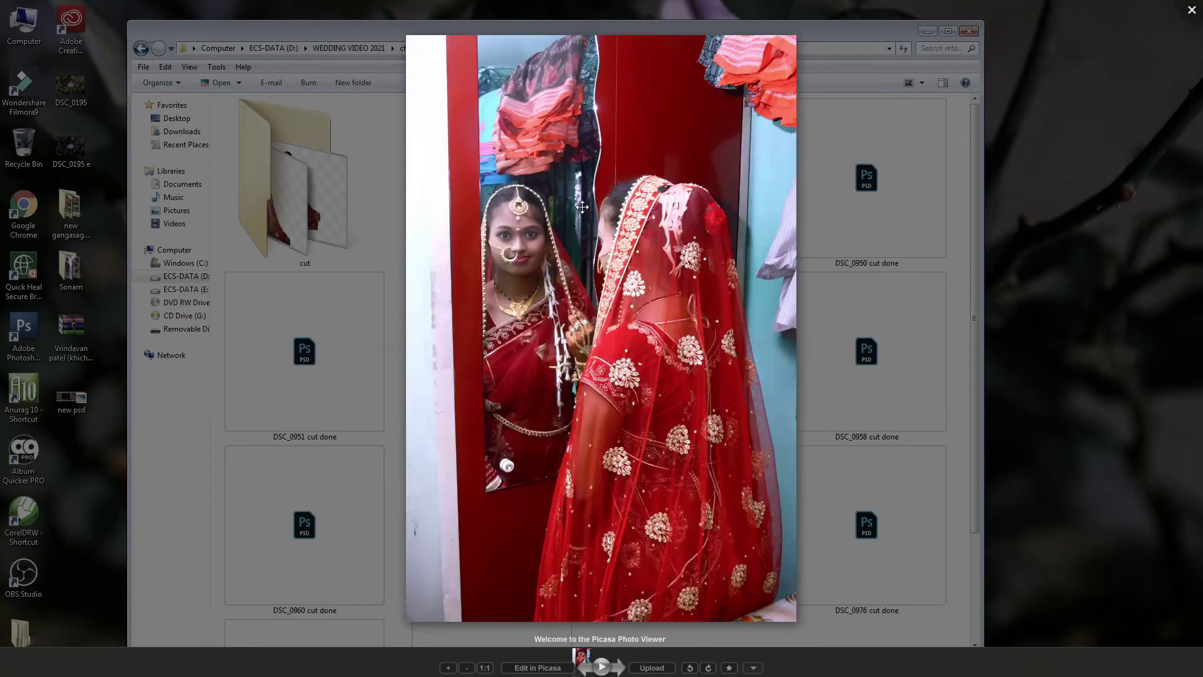
{"action": "key", "text": "Left"}
{"action": "key", "text": "Left"}
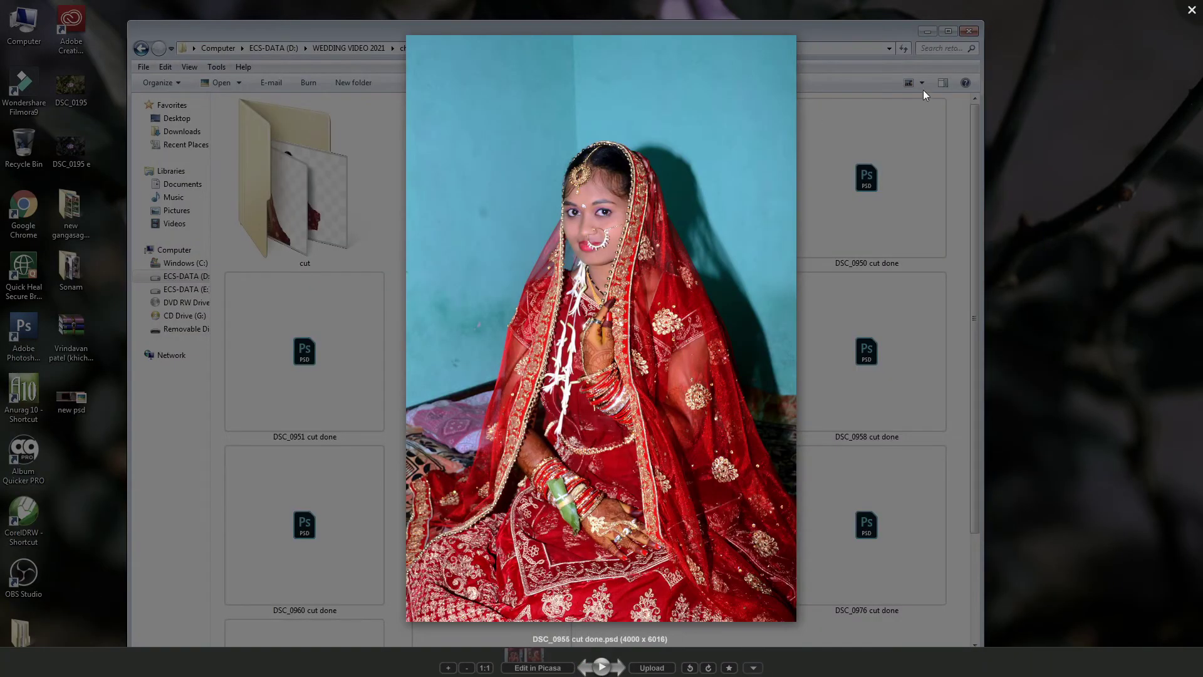
{"action": "key", "text": "Left"}
{"action": "key", "text": "Left"}
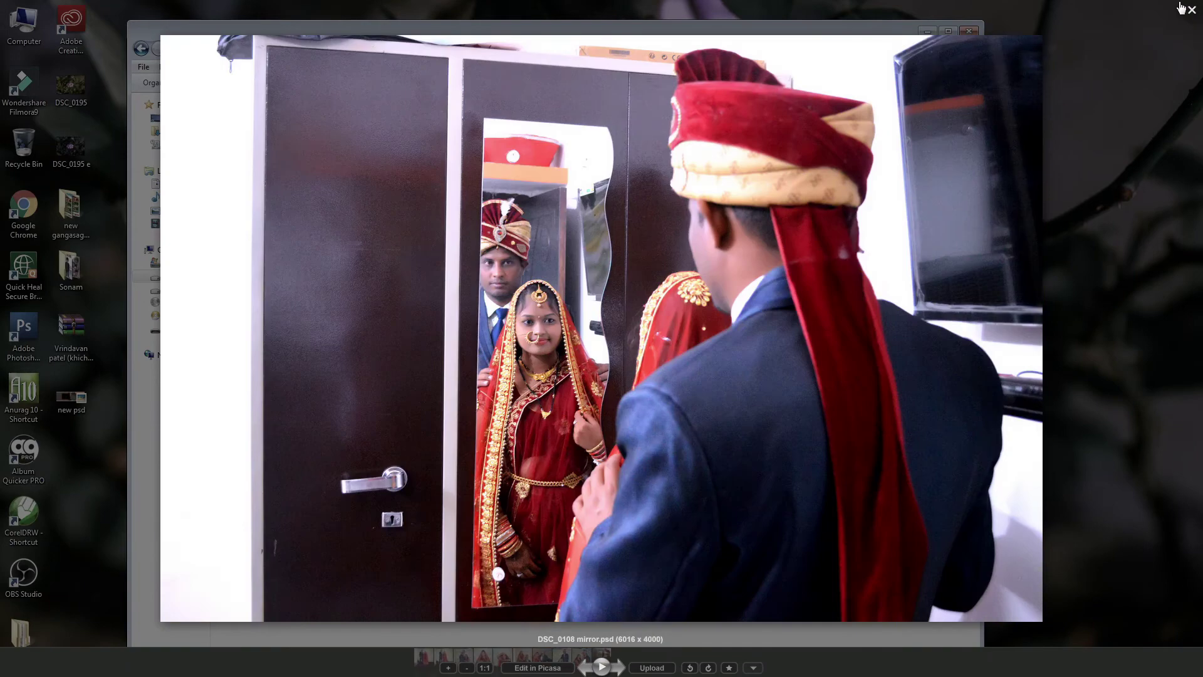
{"action": "left_click", "coordinate": [1192, 8]}
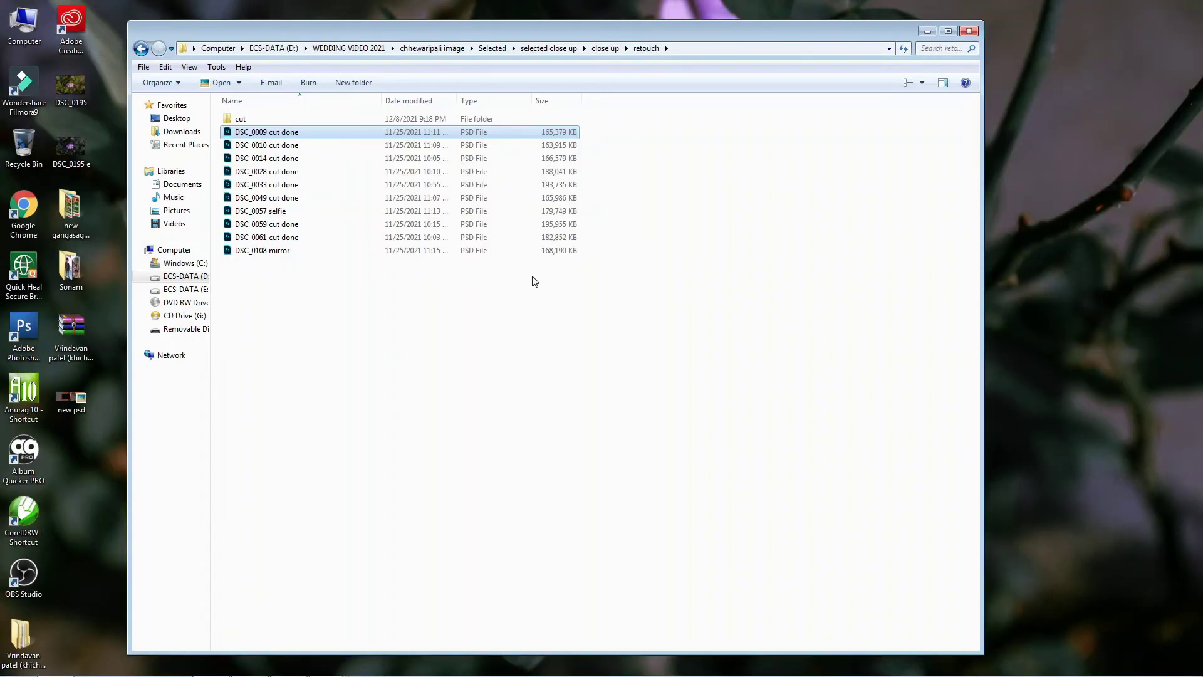
{"action": "key", "text": "alt+Tab"}
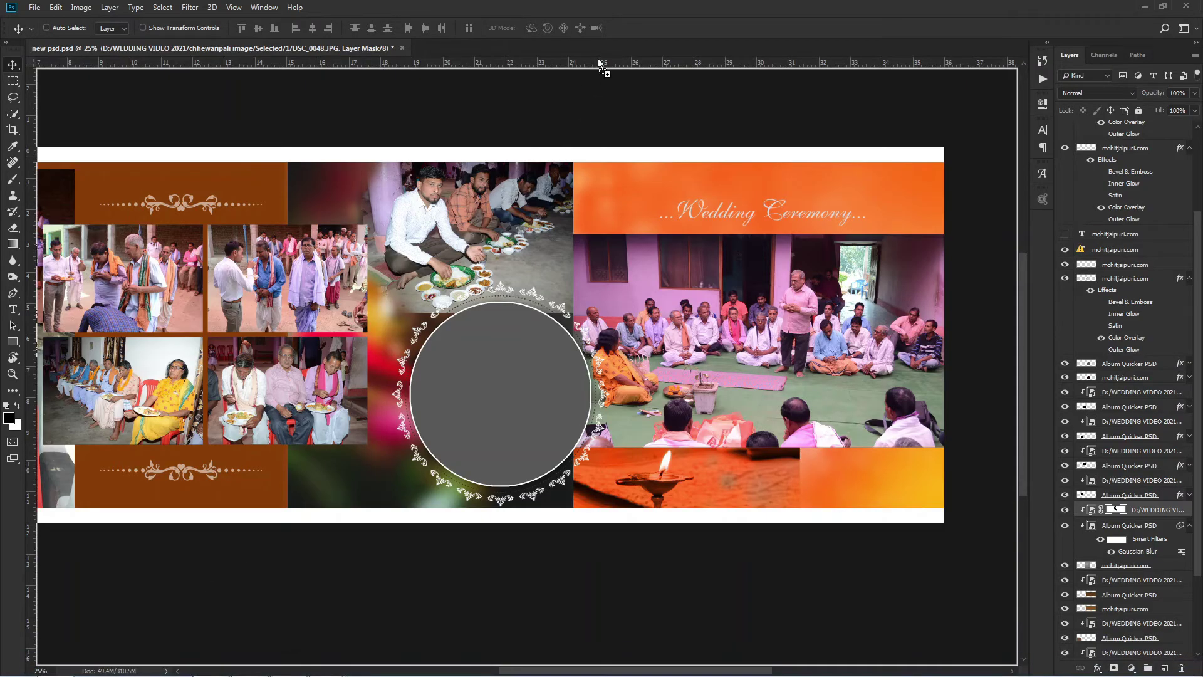
Open the DSC_0108 mirror photo and drop it into the album above the centre circle frame.
{"action": "left_click_drag", "start_coordinate": [597, 58], "coordinate": [602, 47]}
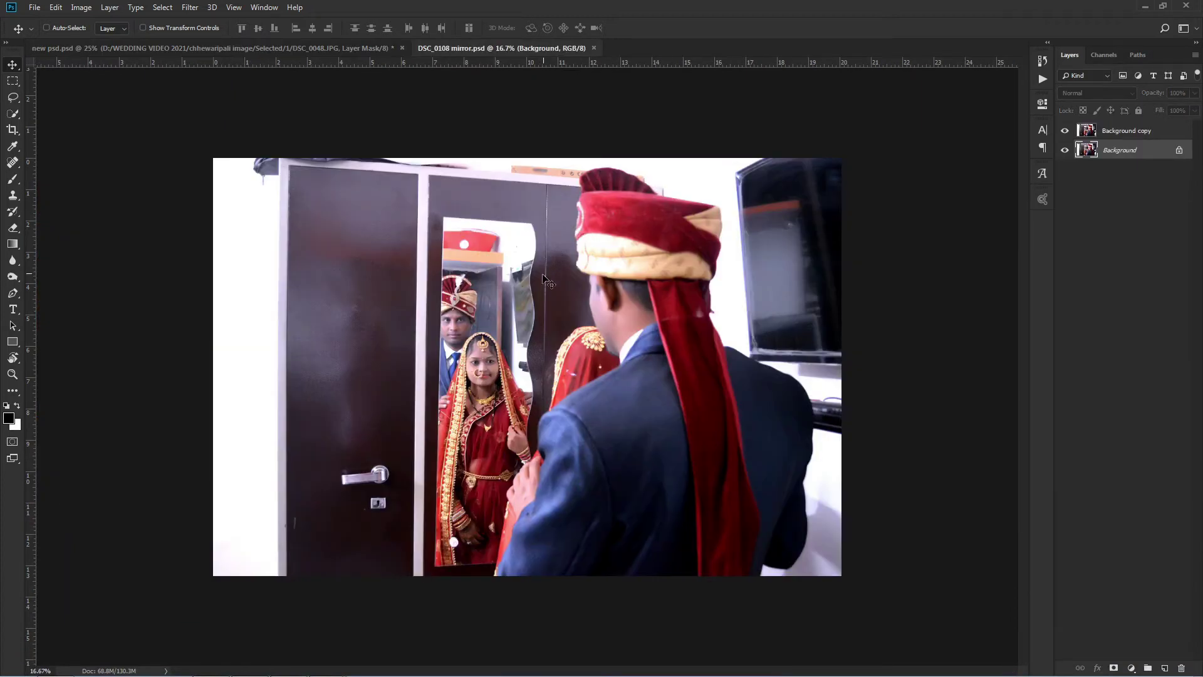
{"action": "left_click", "coordinate": [1079, 133]}
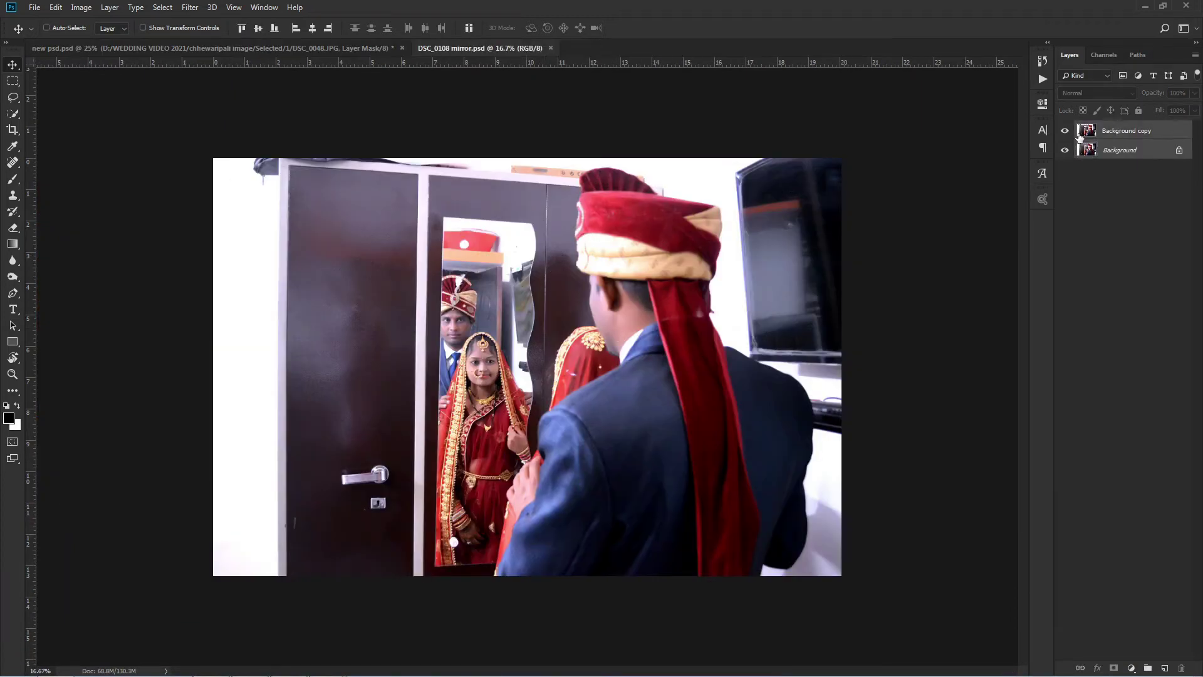
{"action": "left_click_drag", "start_coordinate": [525, 225], "coordinate": [414, 169]}
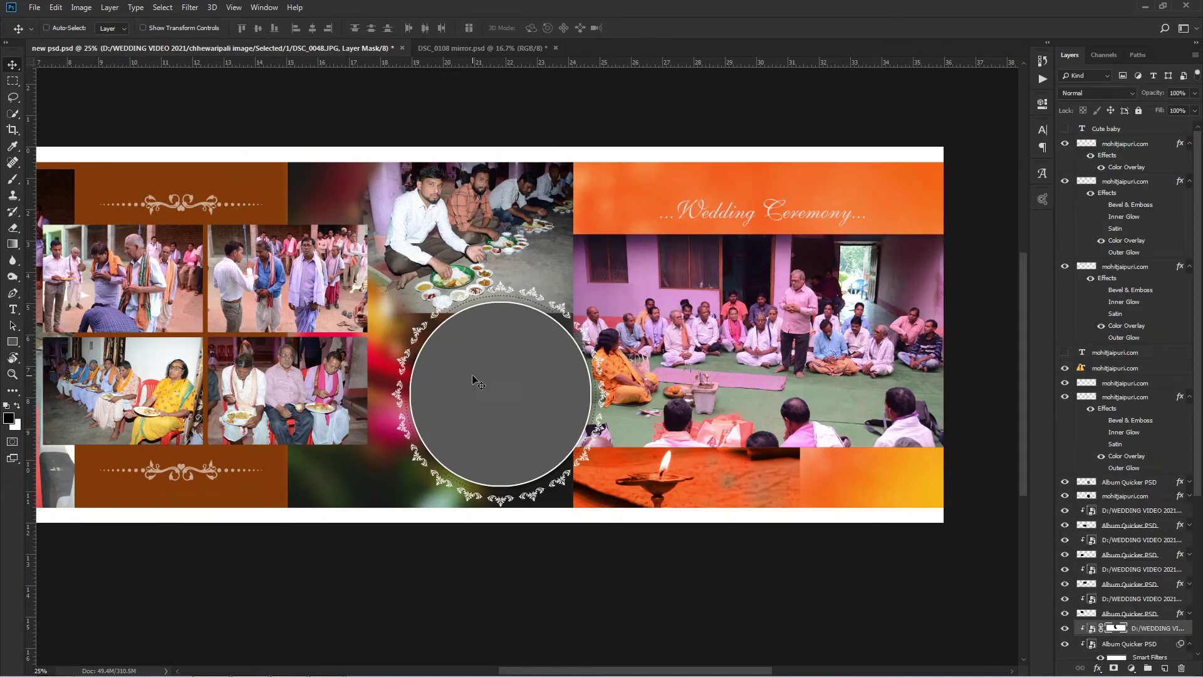
{"action": "right_click", "coordinate": [476, 376]}
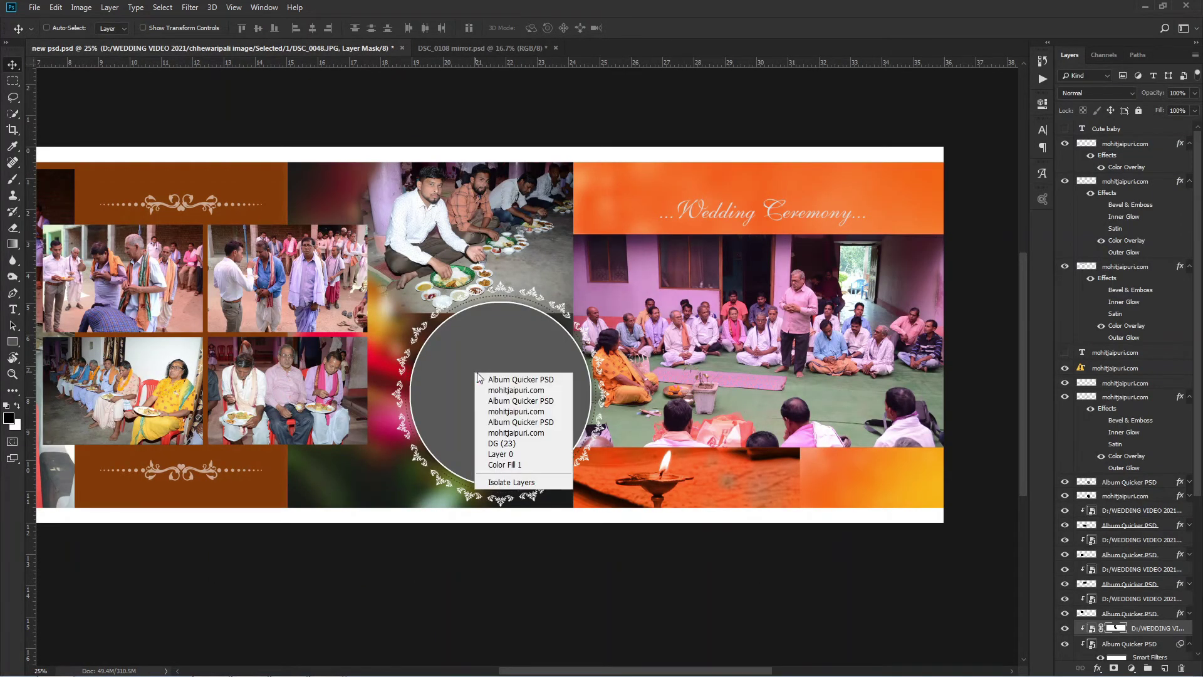
{"action": "left_click", "coordinate": [501, 380]}
{"action": "left_click_drag", "start_coordinate": [1068, 485], "coordinate": [525, 253]}
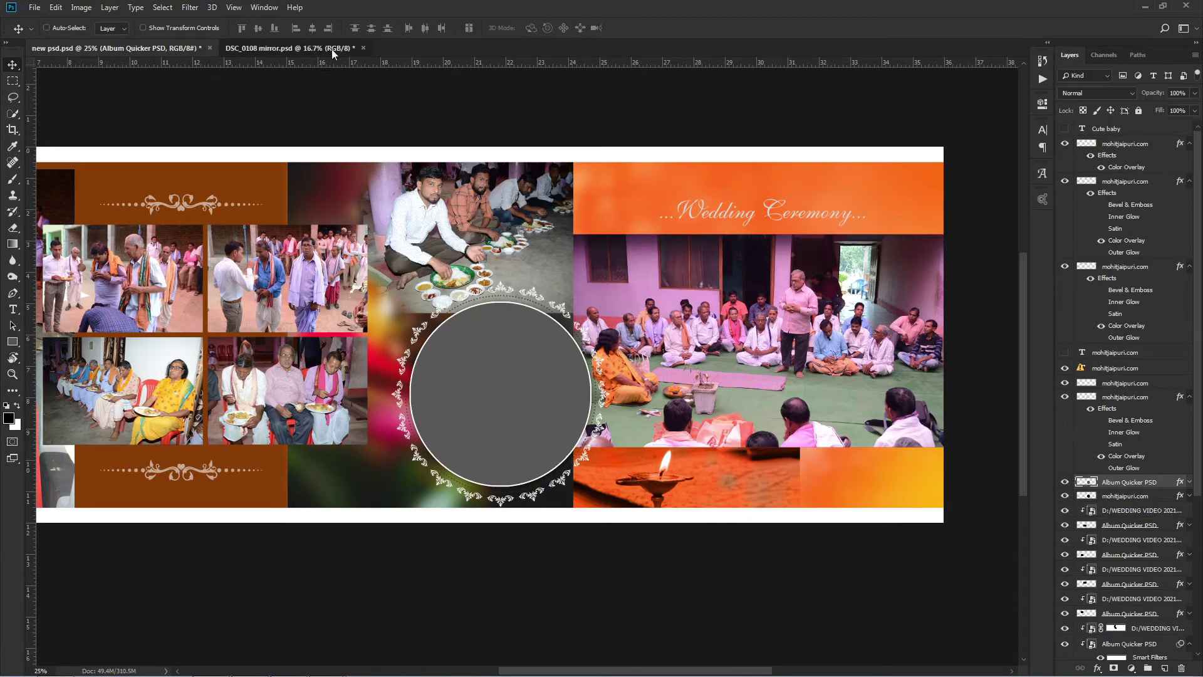
{"action": "left_click_drag", "start_coordinate": [144, 96], "coordinate": [199, 131]}
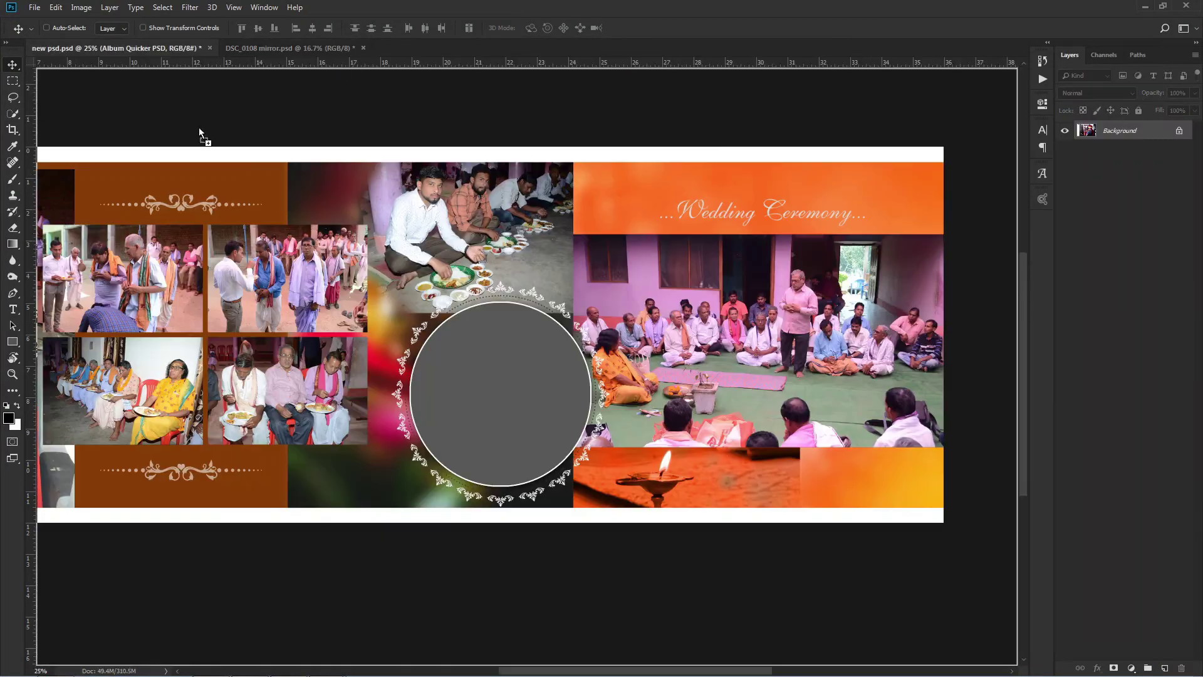
{"action": "left_click_drag", "start_coordinate": [495, 373], "coordinate": [508, 386]}
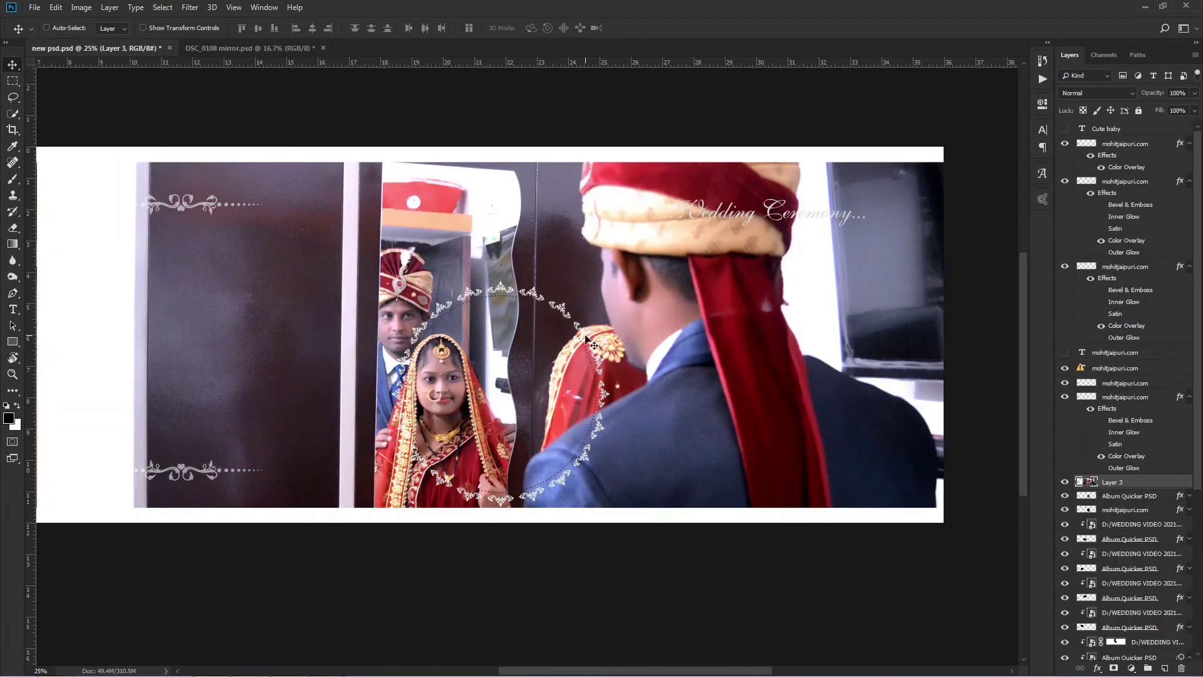
{"action": "left_click_drag", "start_coordinate": [1197, 430], "coordinate": [1192, 456]}
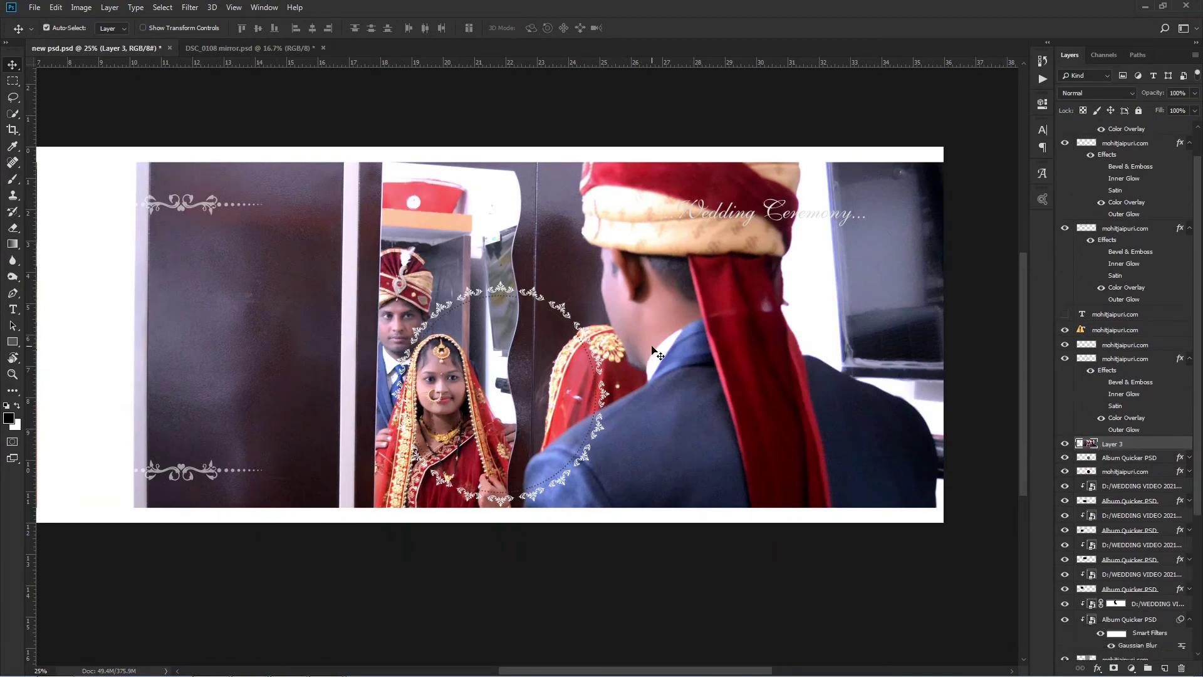
Clip the mirror photo to the centre circle, scale it to 41%, then open DSC_0955 used.psd.
{"action": "key", "text": "ctrl+alt+g"}
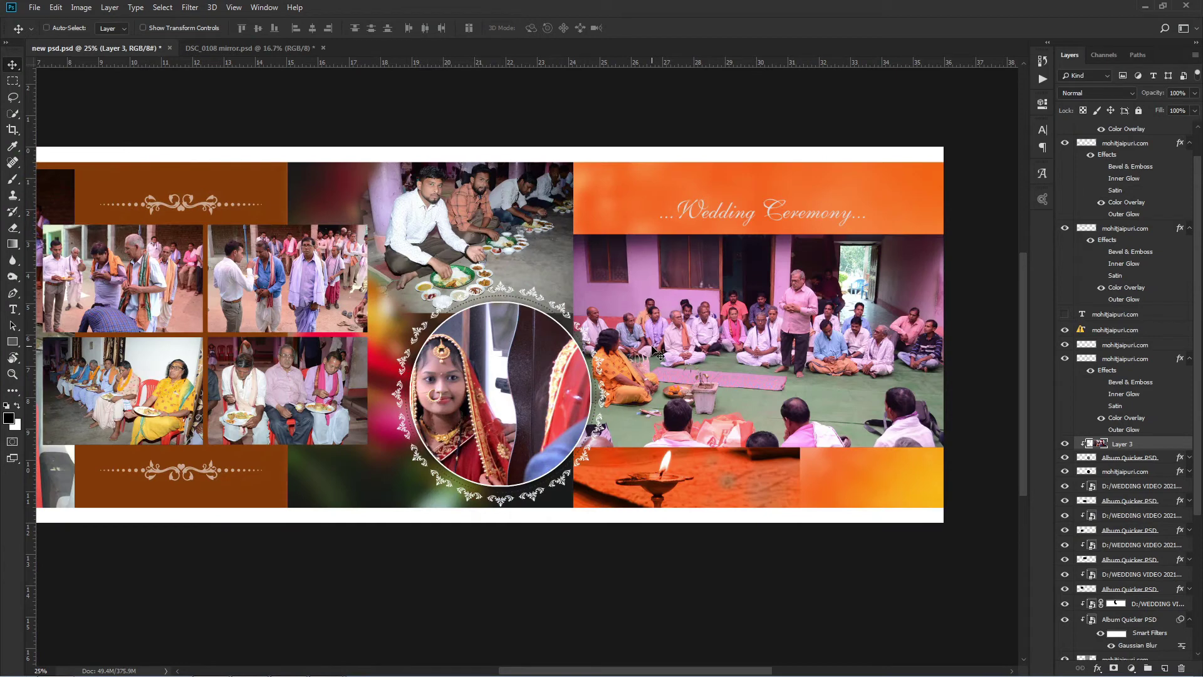
{"action": "key", "text": "ctrl+t"}
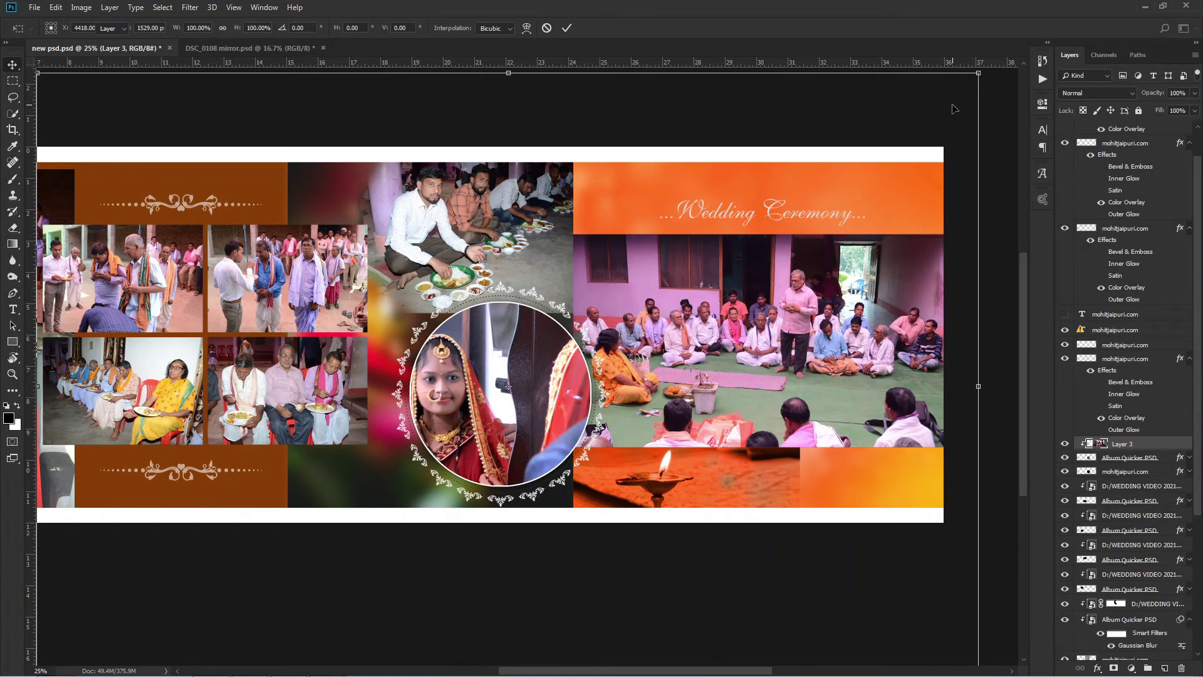
{"action": "left_click_drag", "start_coordinate": [978, 73], "coordinate": [703, 257]}
{"action": "left_click_drag", "start_coordinate": [626, 313], "coordinate": [605, 313]}
{"action": "key", "text": "shift+Left"}
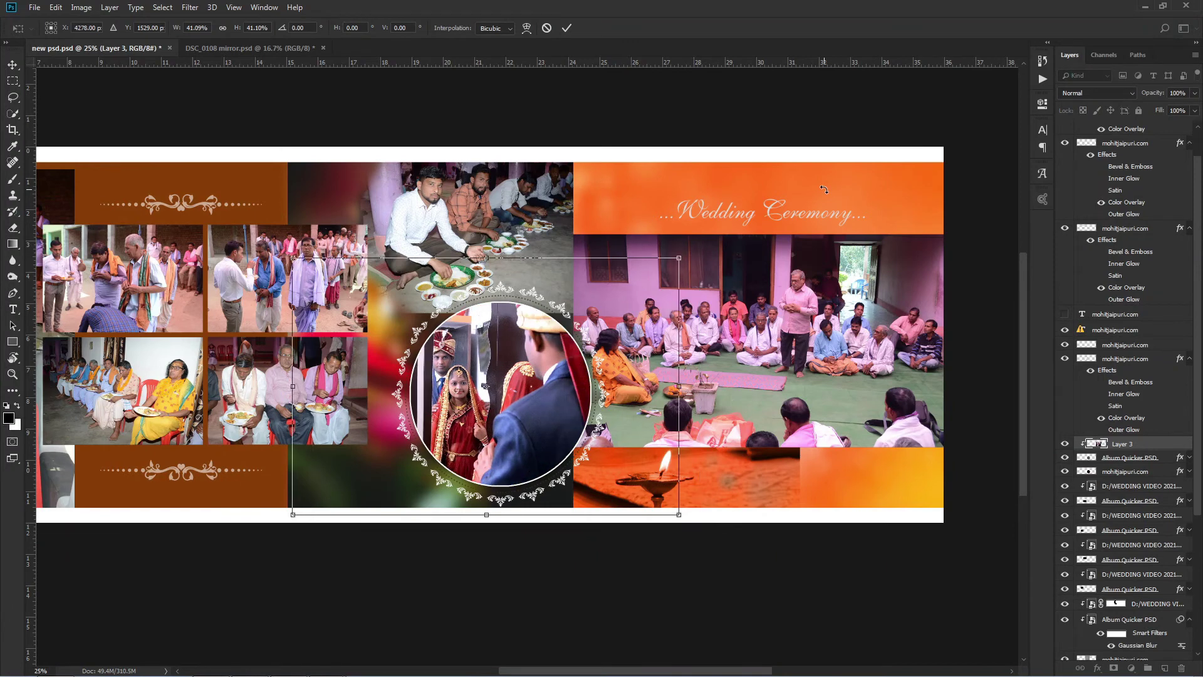
{"action": "key", "text": "shift+Down"}
{"action": "key", "text": "Return"}
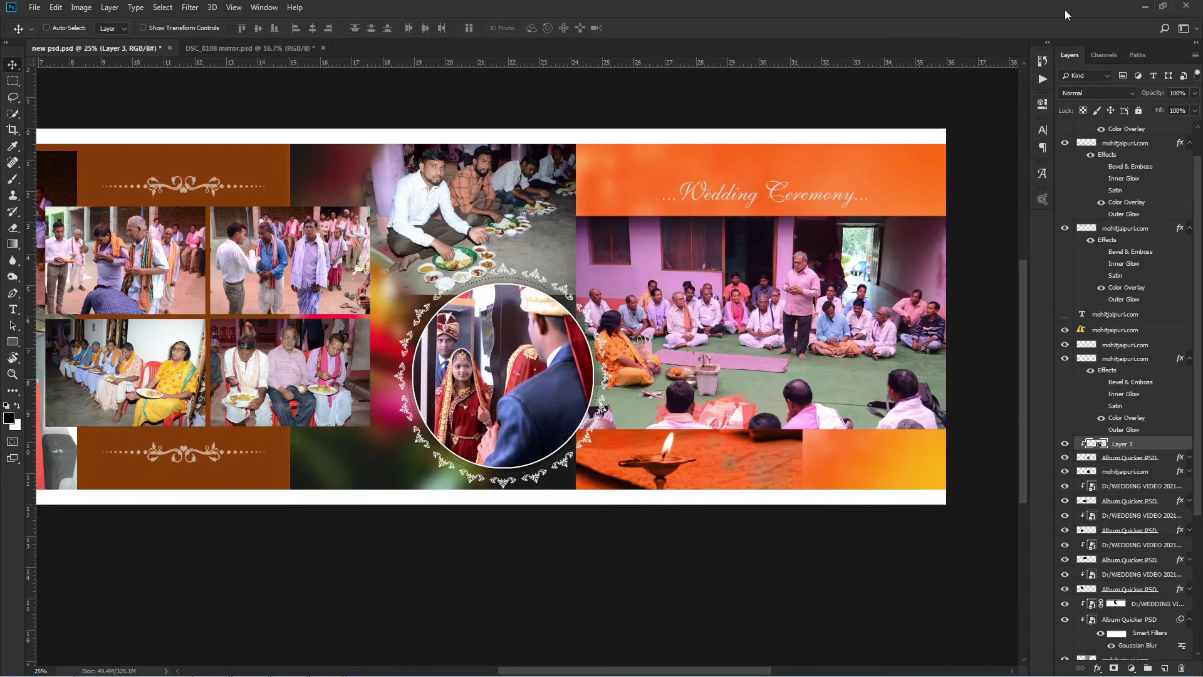
{"action": "left_click", "coordinate": [1143, 8]}
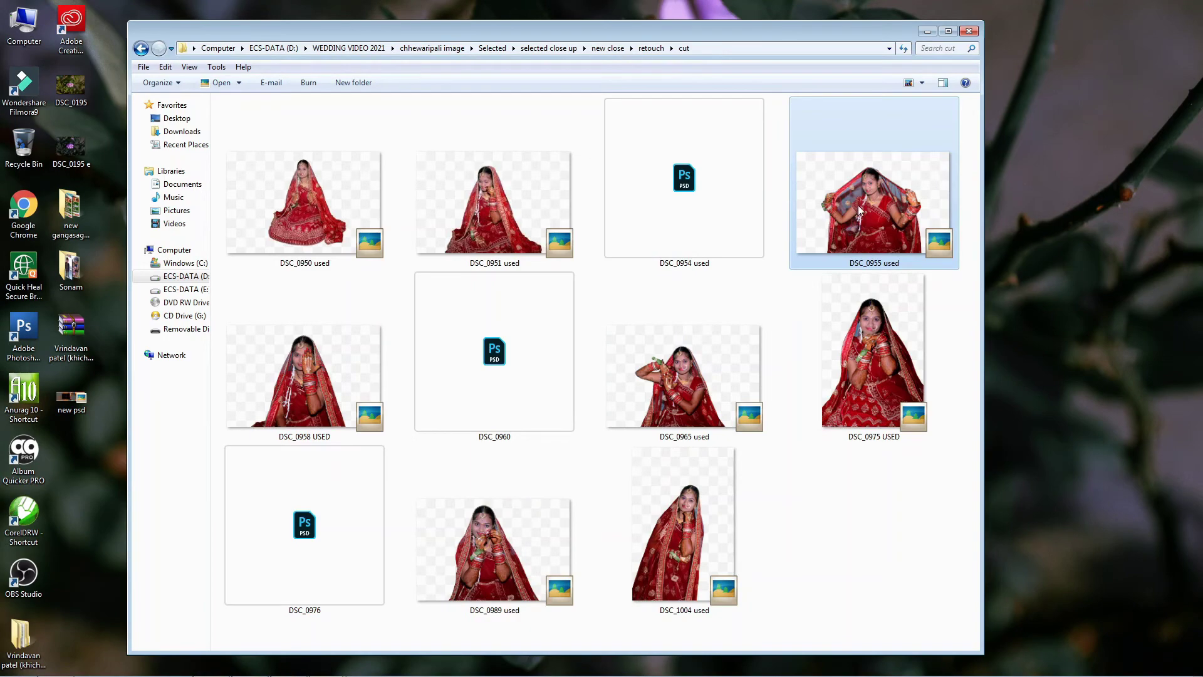
{"action": "key", "text": "Return"}
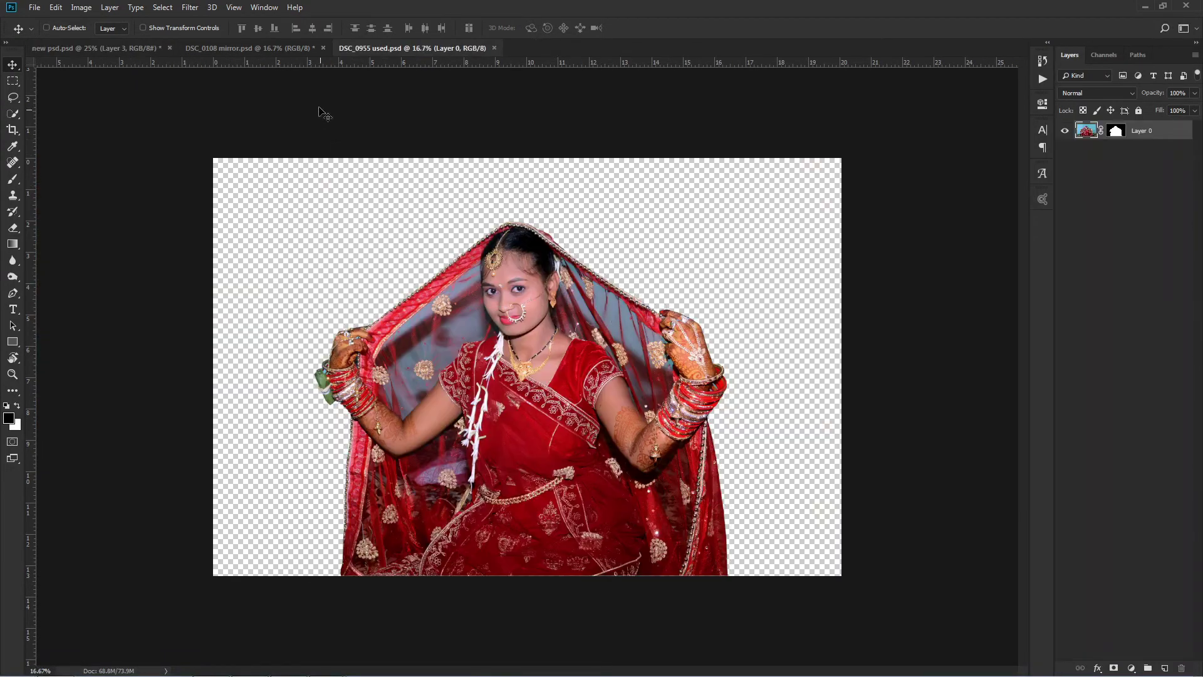
Drag the bride cutout onto the album's right page, scaled to about 35% in the bottom-right corner.
{"action": "left_click_drag", "start_coordinate": [483, 309], "coordinate": [450, 255]}
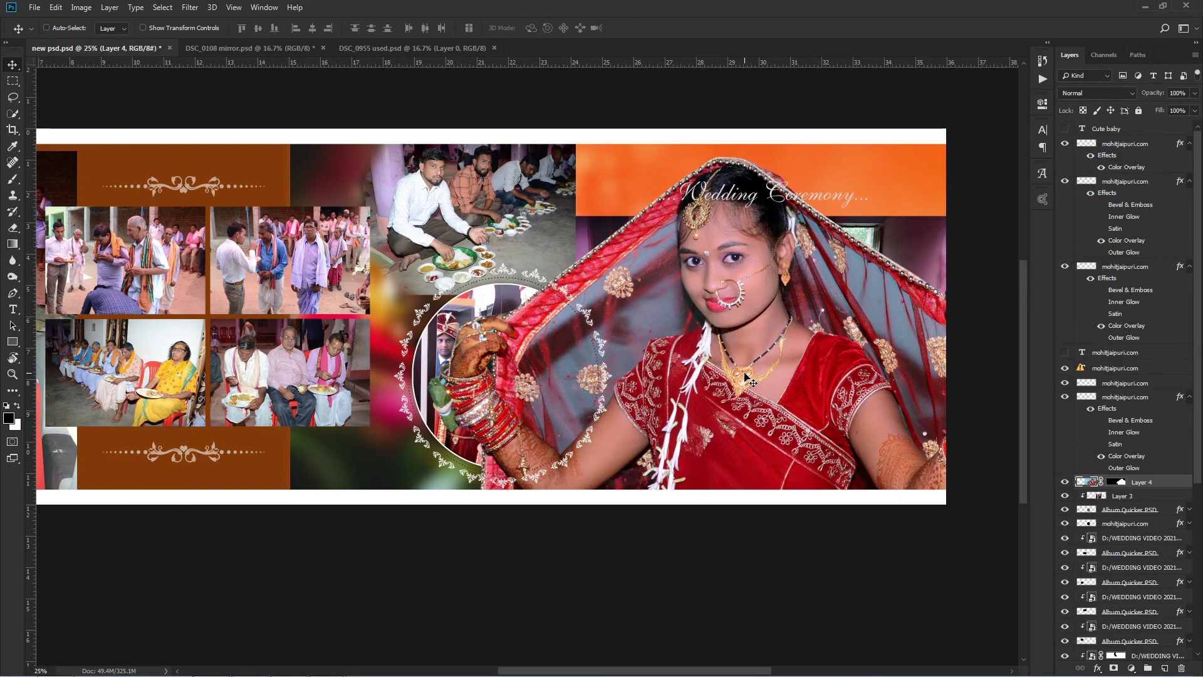
{"action": "left_click_drag", "start_coordinate": [450, 256], "coordinate": [792, 338]}
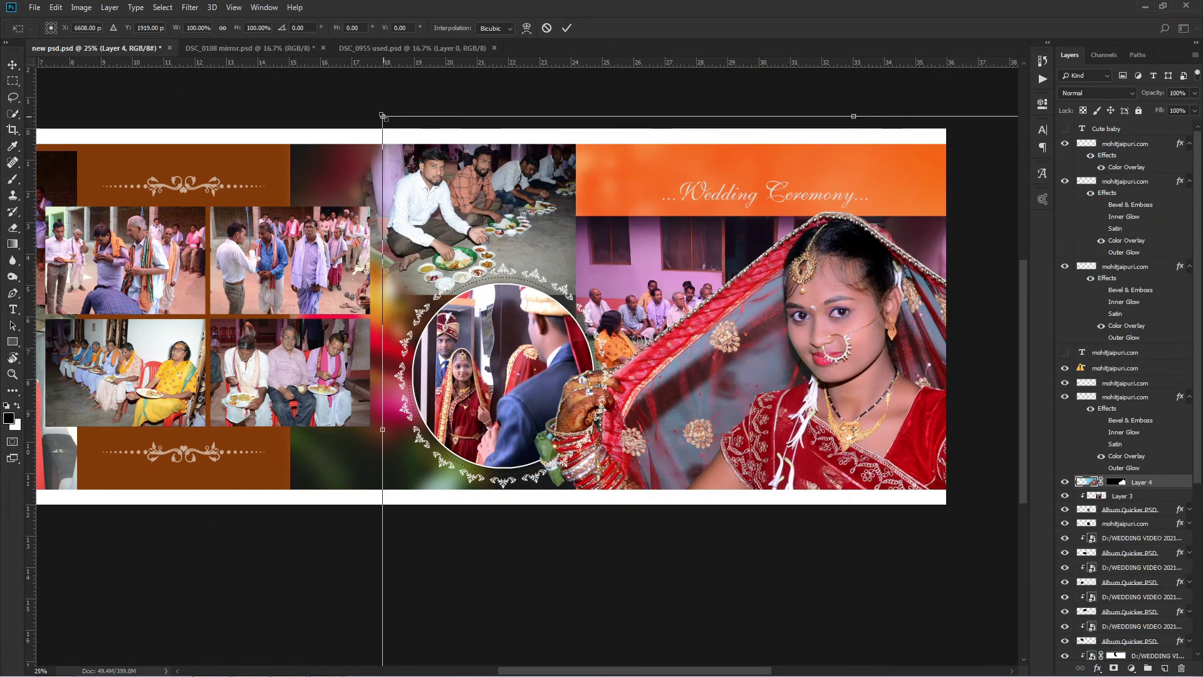
{"action": "key", "text": "ctrl+t"}
{"action": "left_click_drag", "start_coordinate": [382, 115], "coordinate": [693, 322]}
{"action": "left_click_drag", "start_coordinate": [825, 385], "coordinate": [827, 395]}
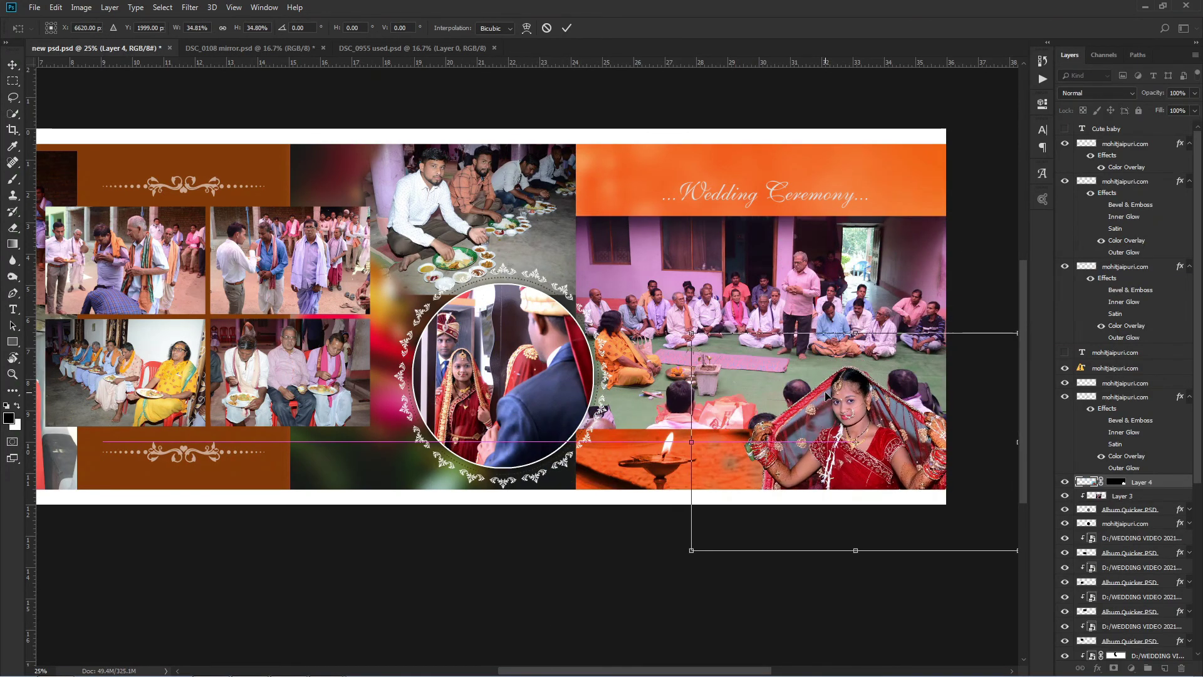
{"action": "key", "text": "Return"}
{"action": "left_click_drag", "start_coordinate": [341, 329], "coordinate": [550, 343]}
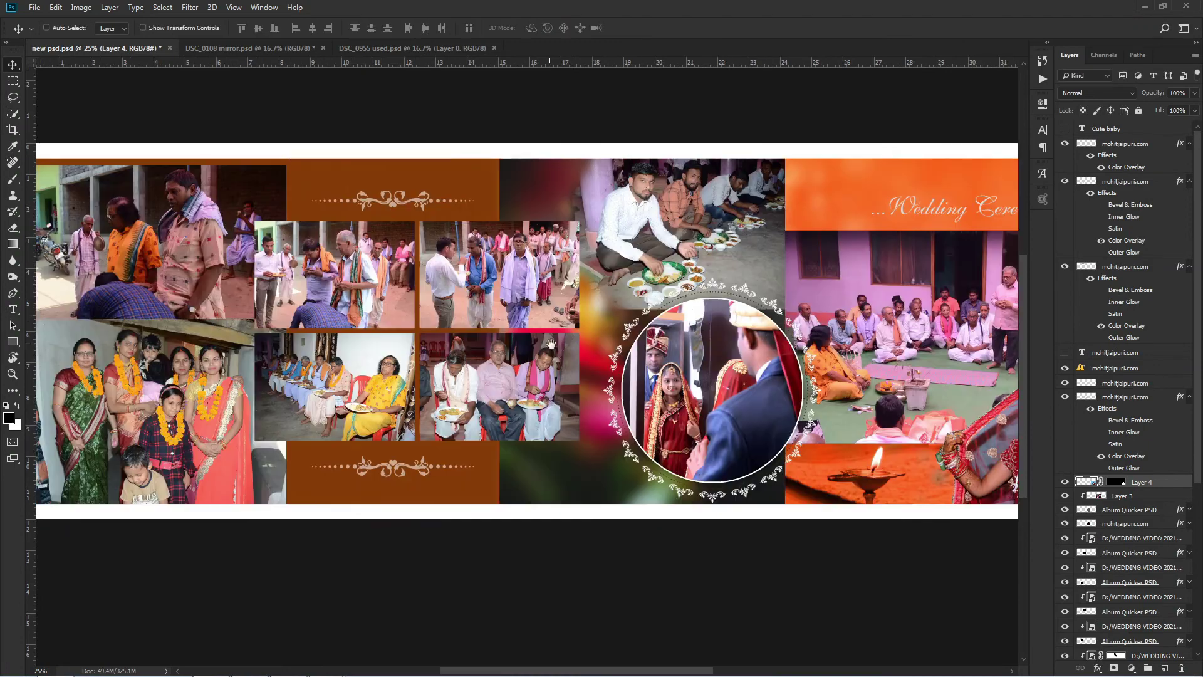
{"action": "key", "text": "ctrl+minus"}
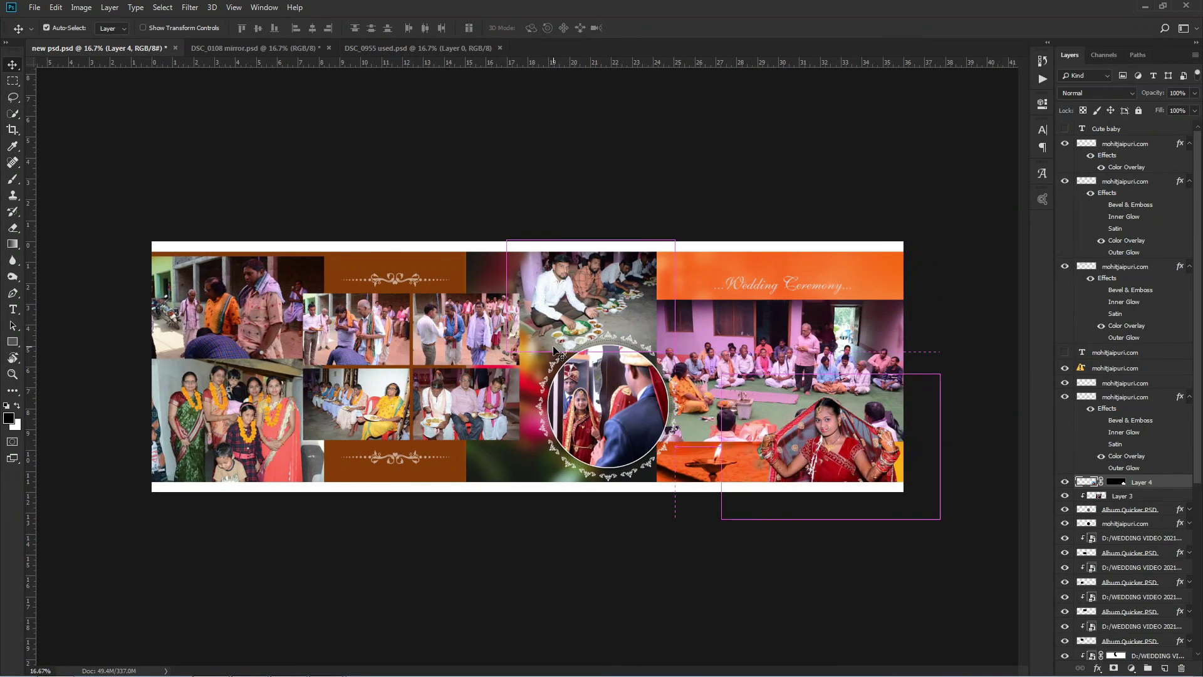
{"action": "key", "text": "ctrl+plus"}
{"action": "key", "text": "ctrl+minus"}
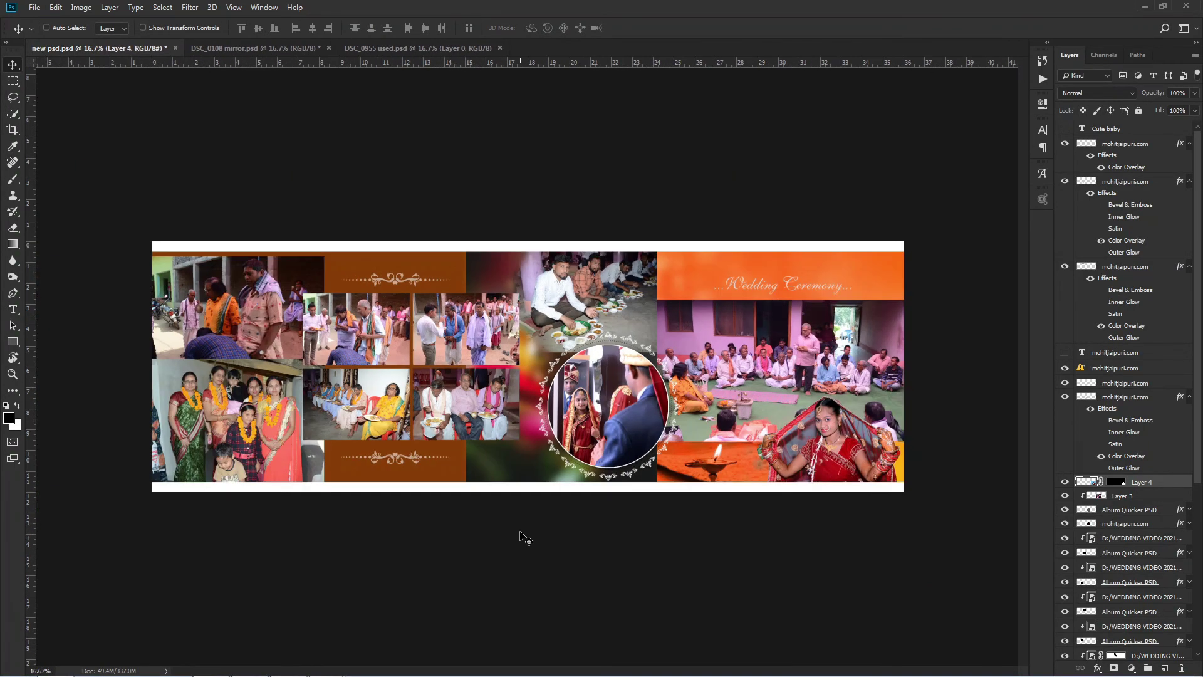